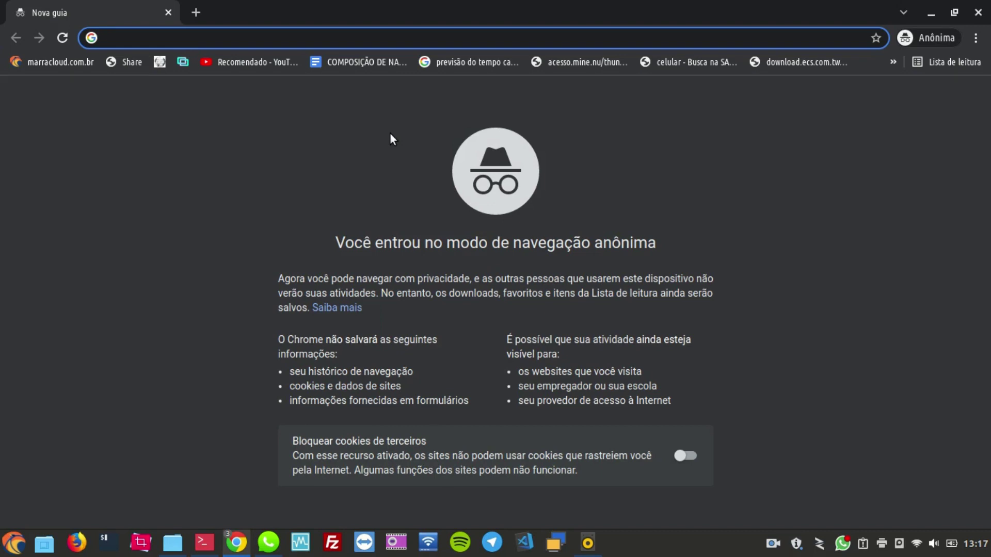
Step: Load marracloud.com.br in the incognito window from the 'marra' autocomplete
text(marra)
key(Return)
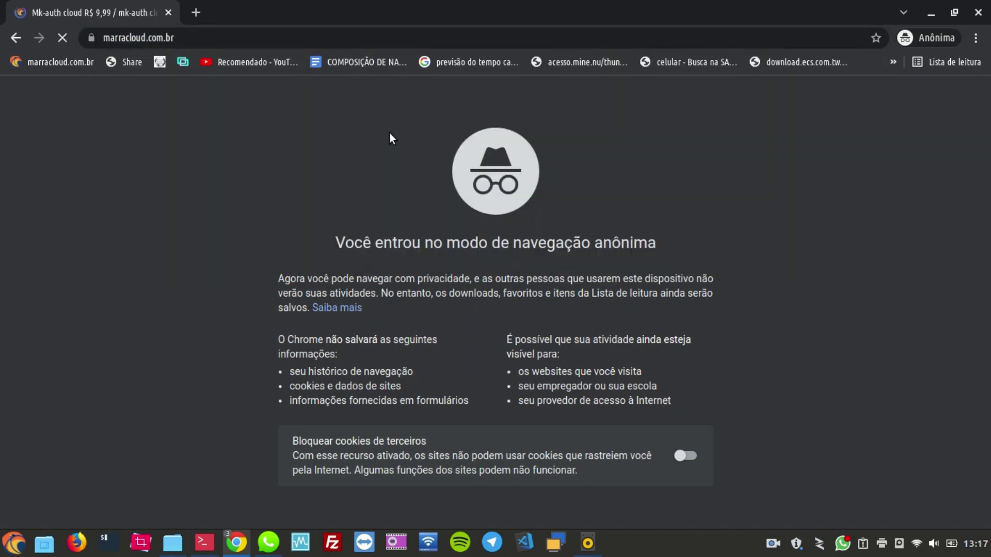
Step: Add the free 'TESTE API WhatsApp por 3 Dias' plan (R$0,00) from the WhatsApp API card to the cart
scroll(443, 266, down, 10)
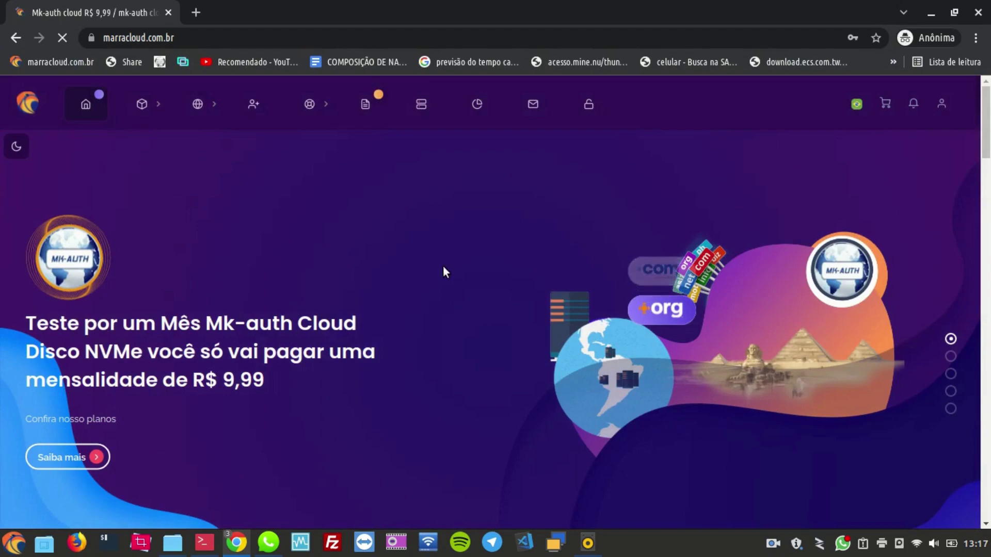
scroll(475, 318, down, 7)
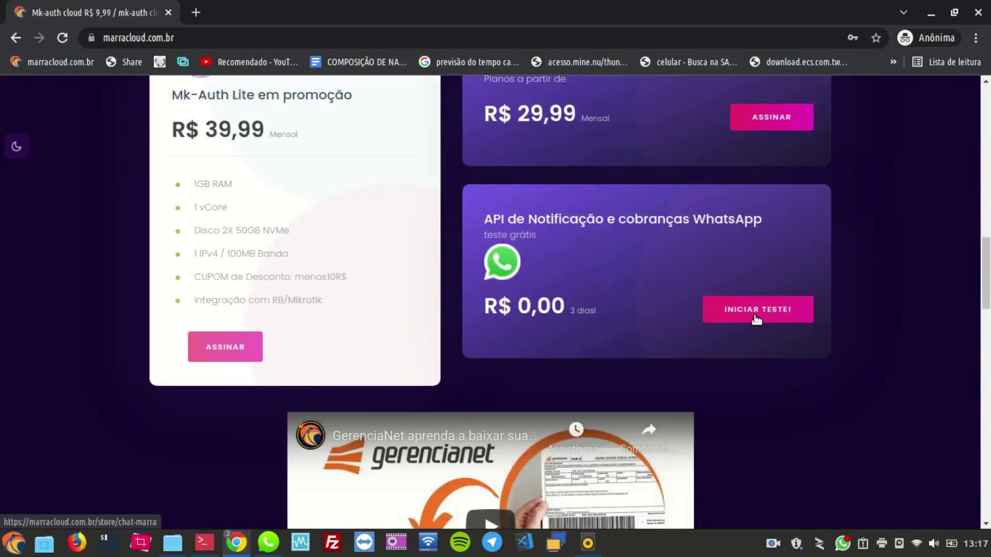
click(755, 317)
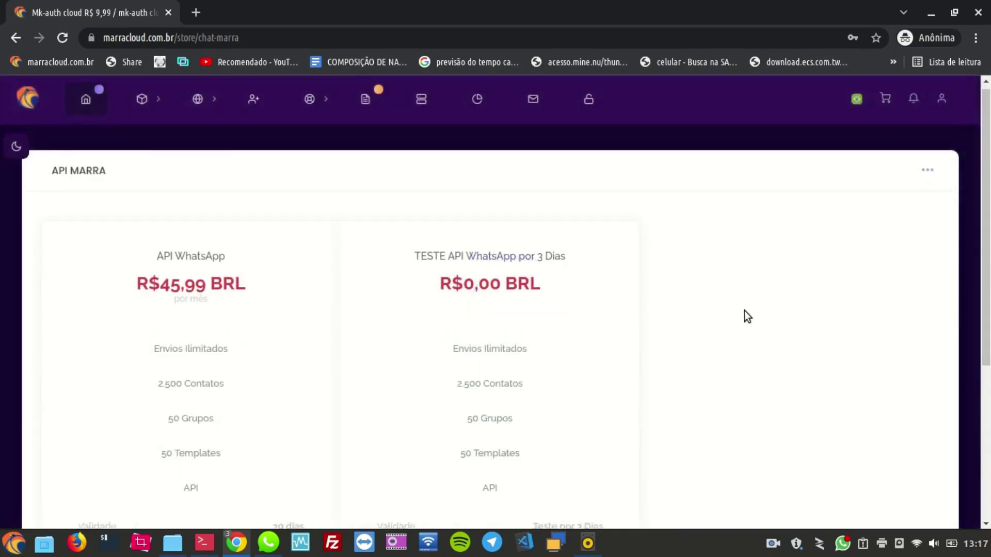
scroll(743, 316, down, 5)
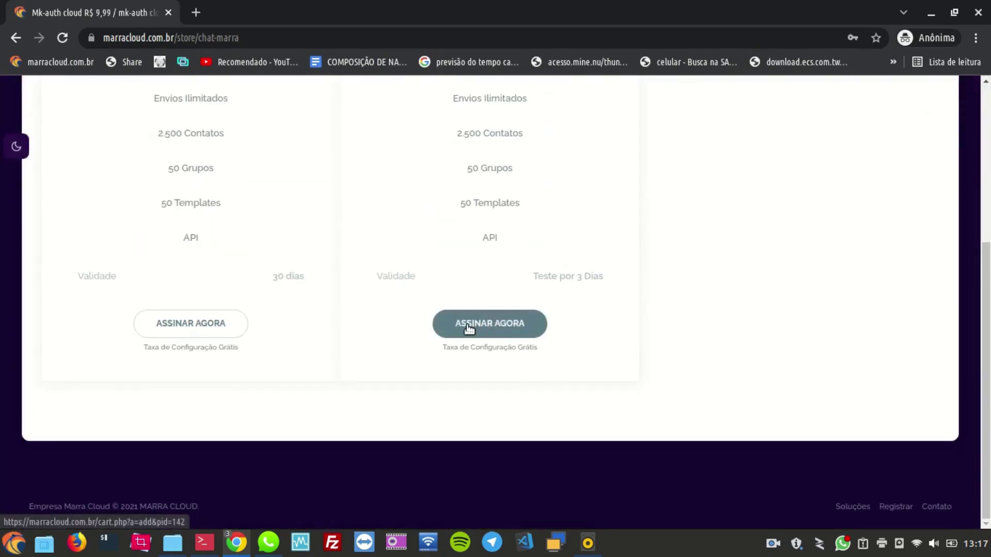
click(489, 325)
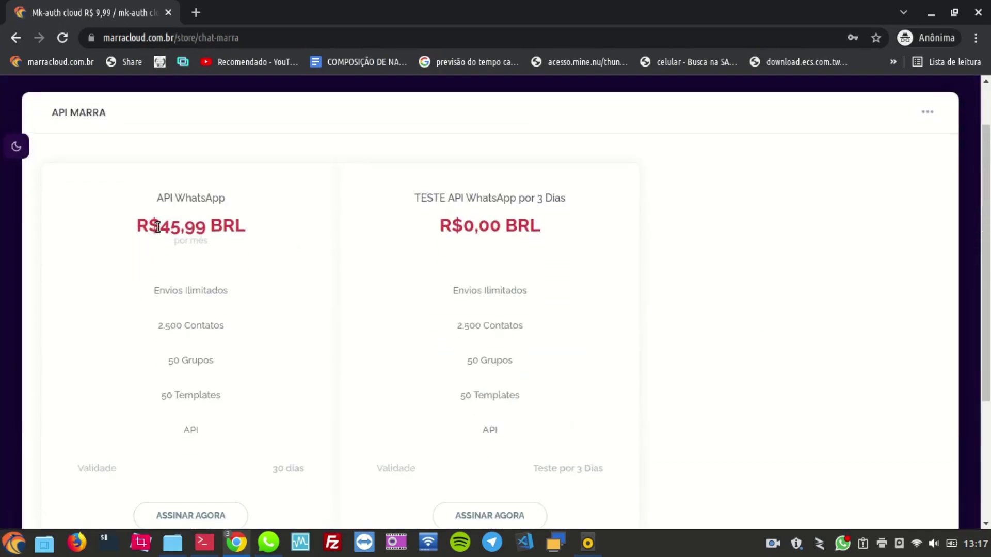
drag(158, 227, 205, 236)
click(280, 238)
scroll(530, 220, down, 4)
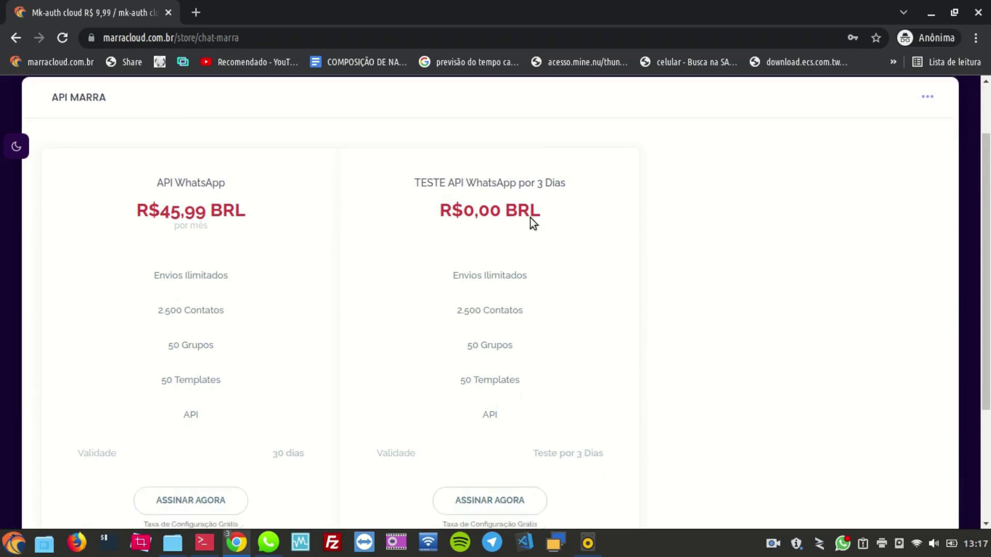
click(488, 333)
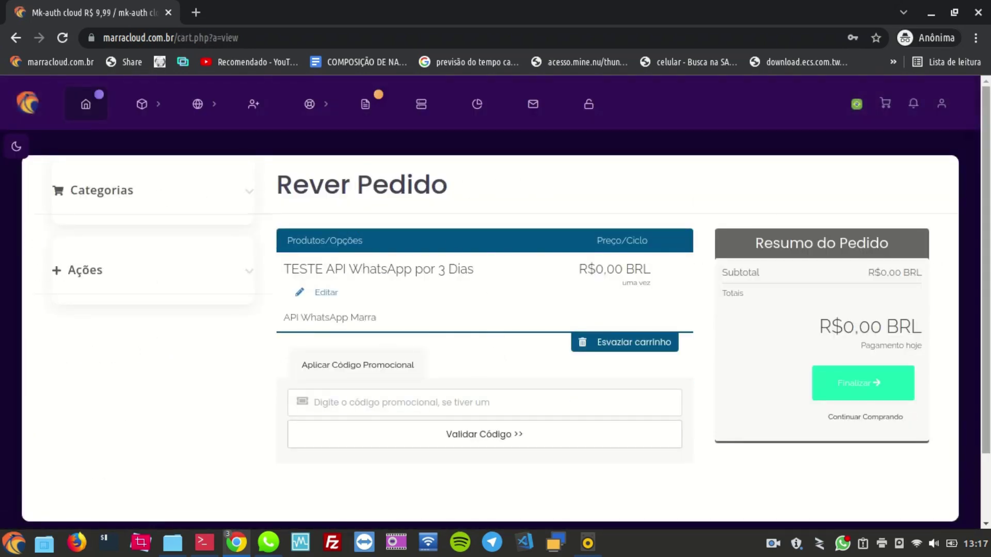
Step: Proceed to the Finalizar checkout and scroll through its empty personal, billing and security fields
click(887, 386)
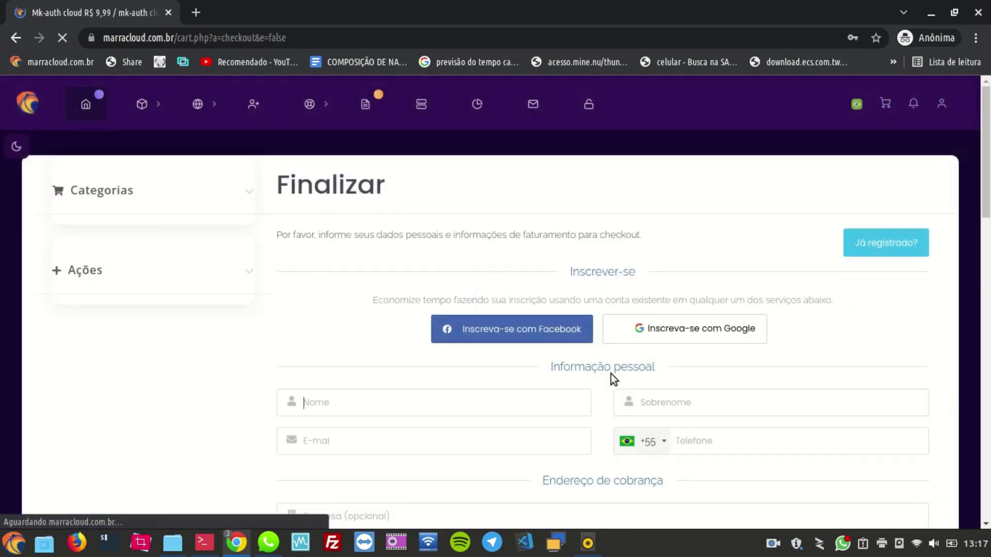
scroll(567, 361, down, 3)
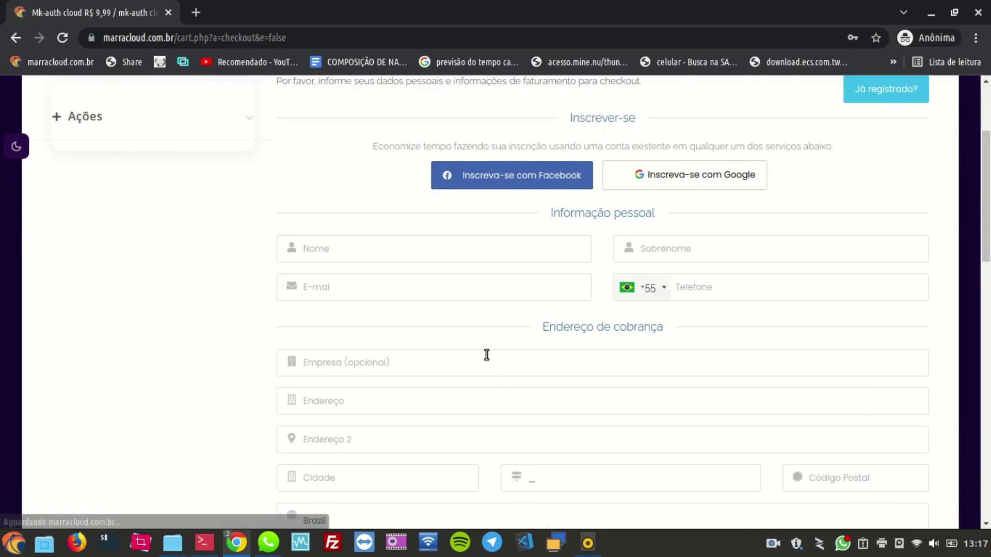
scroll(486, 354, down, 3)
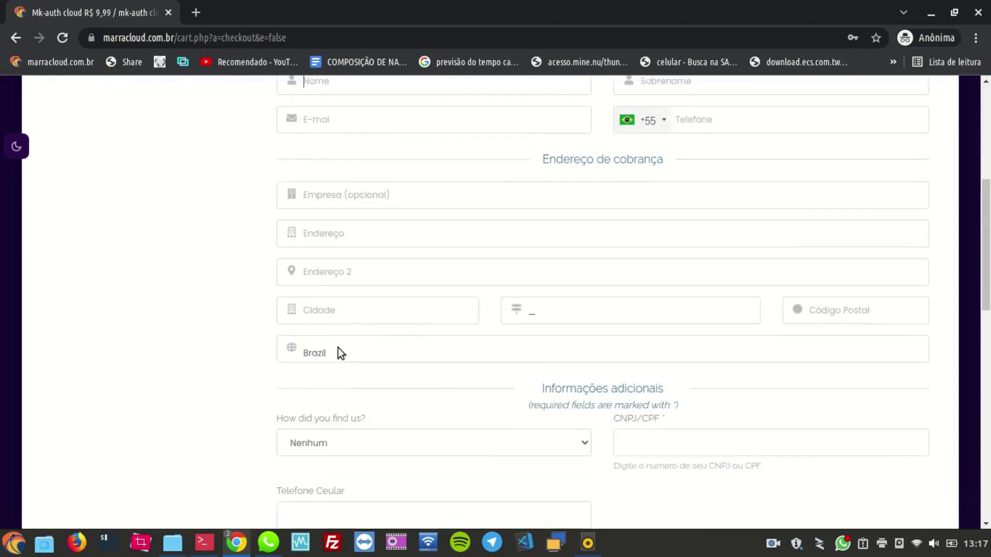
scroll(339, 347, down, 4)
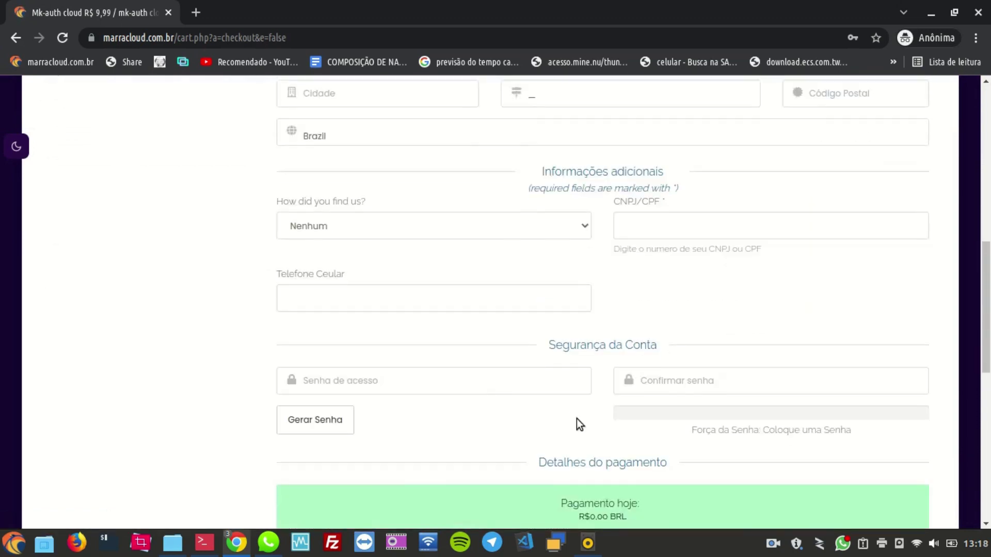
scroll(419, 431, down, 1)
scroll(565, 382, up, 10)
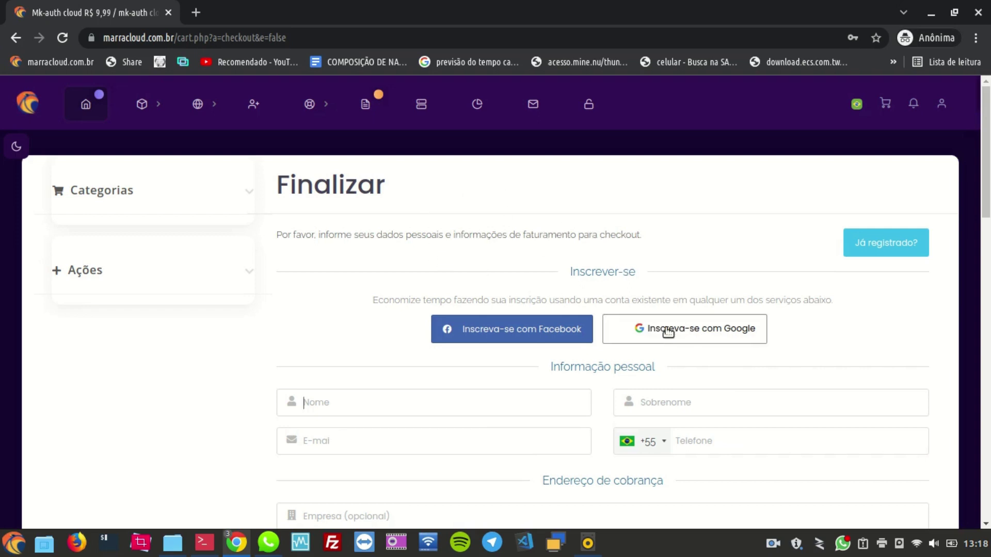
Step: Switch the checkout to the existing-customer login form
click(881, 255)
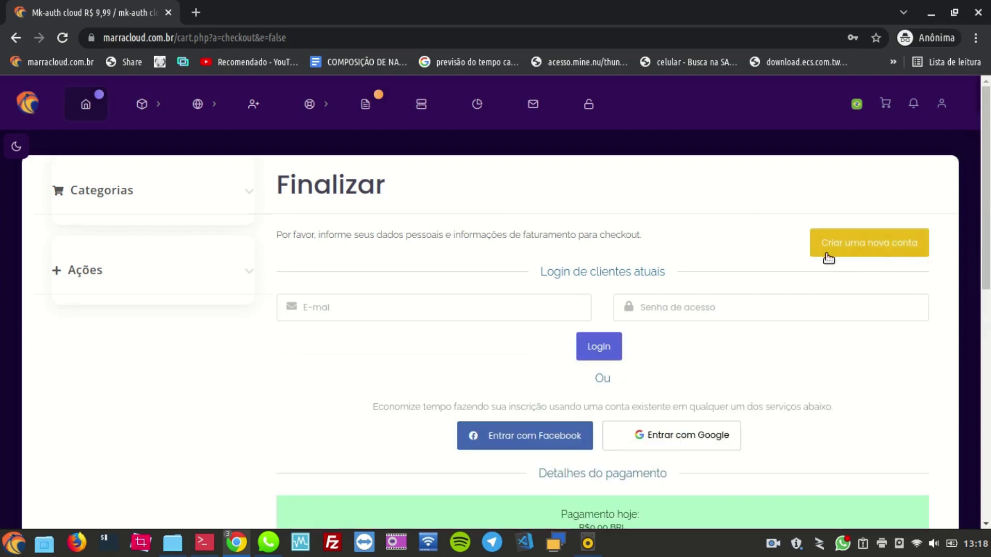
click(379, 307)
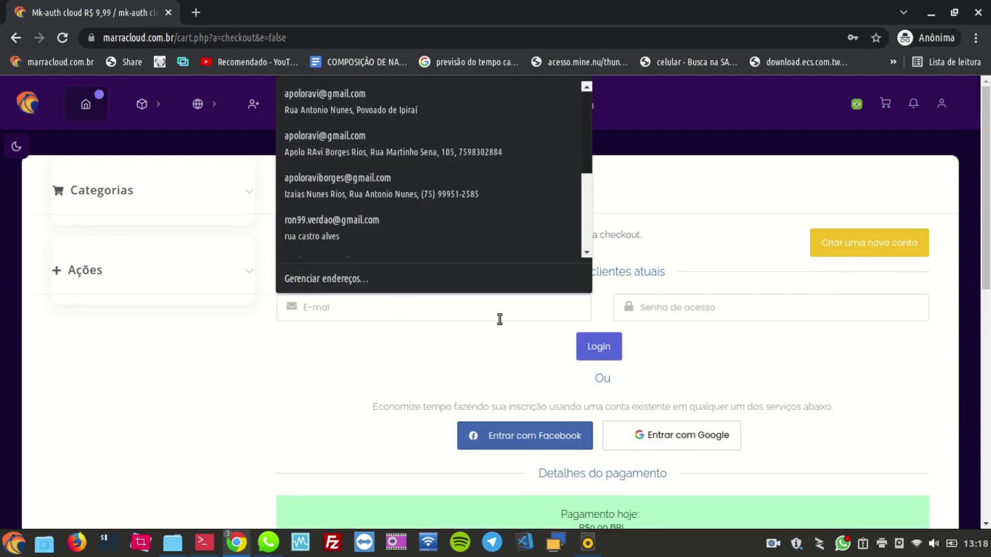
click(663, 309)
click(710, 366)
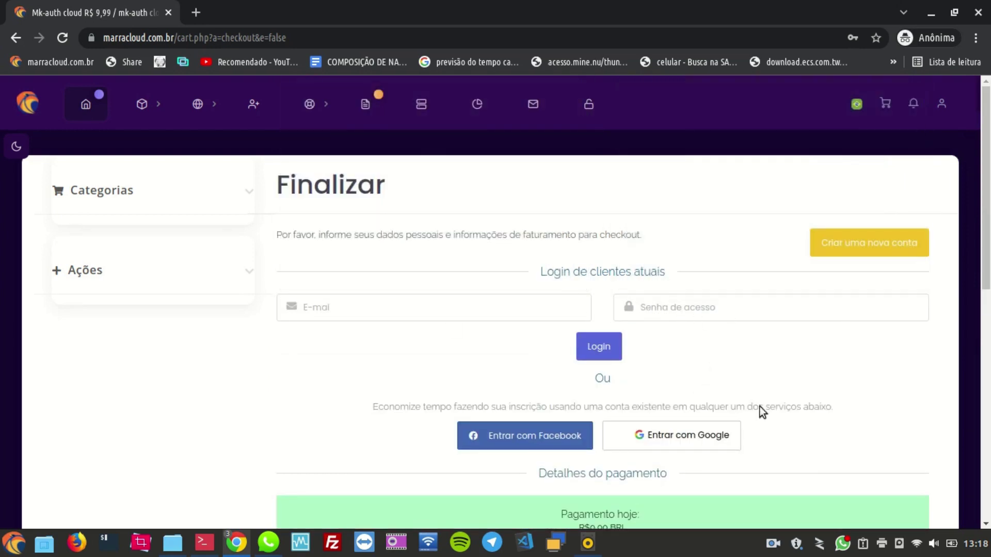
Step: Sign in with Google using the saved account and its password
click(662, 444)
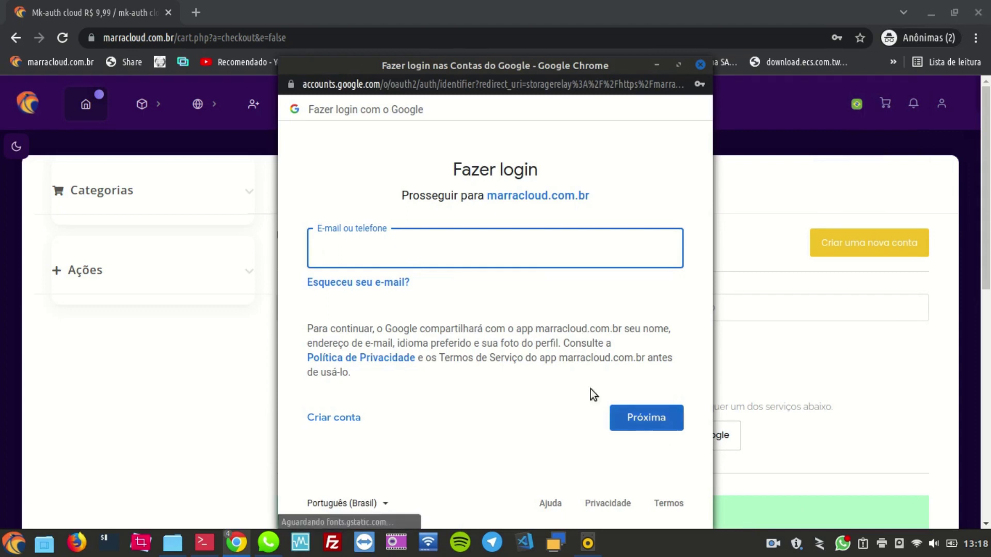
click(436, 250)
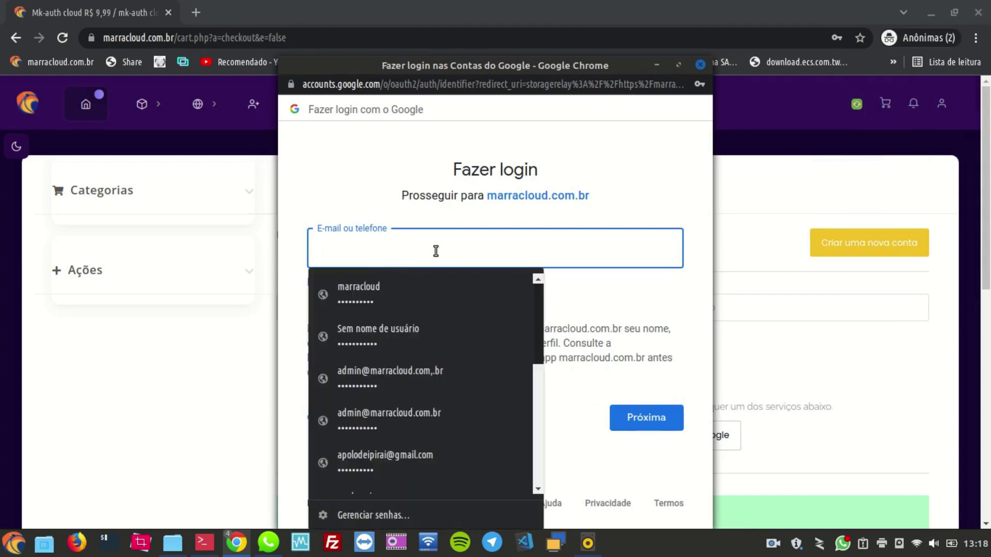
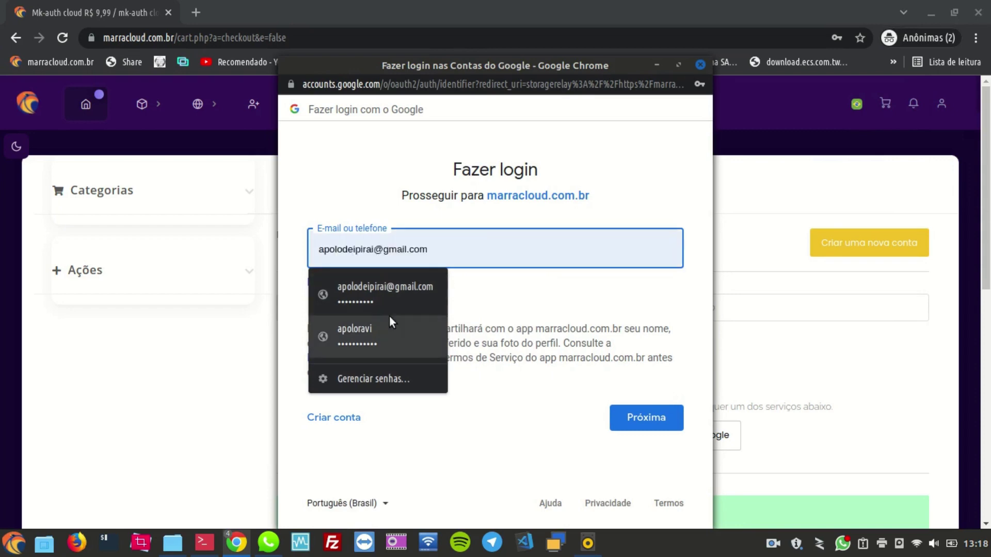
click(384, 334)
click(642, 424)
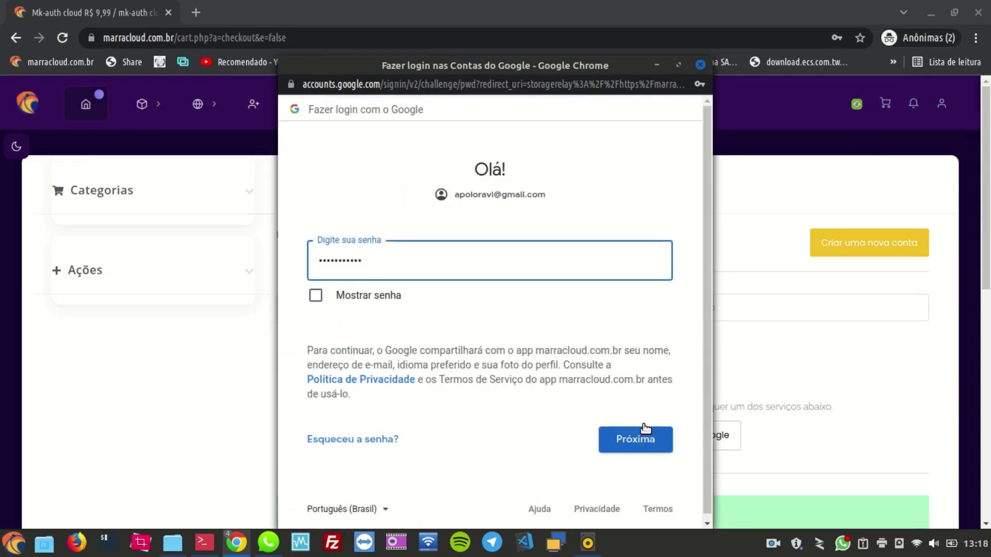
click(643, 428)
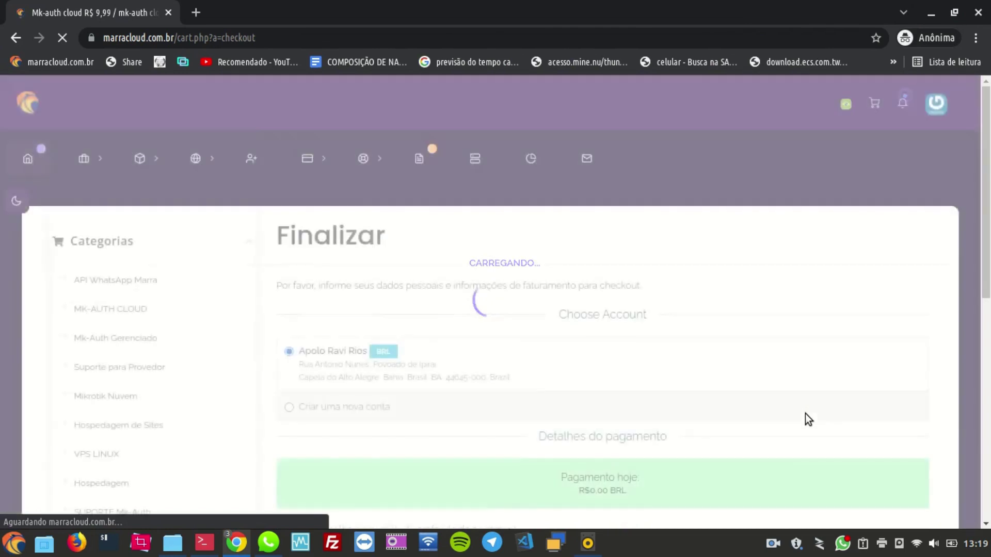
Step: Select PIX as the payment method and tick 'Eu li e concordo com os Termos de Serviço'
scroll(720, 371, down, 1)
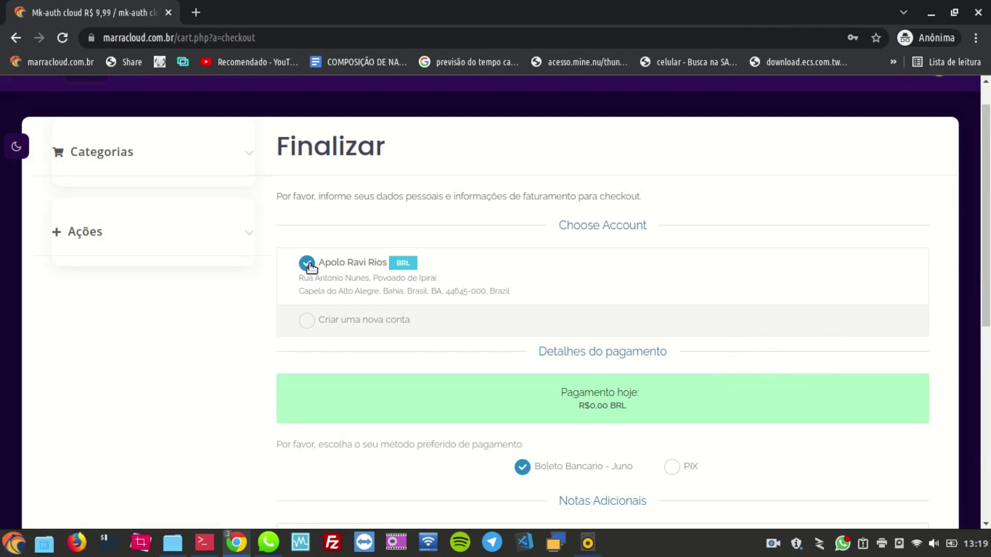
scroll(603, 243, down, 4)
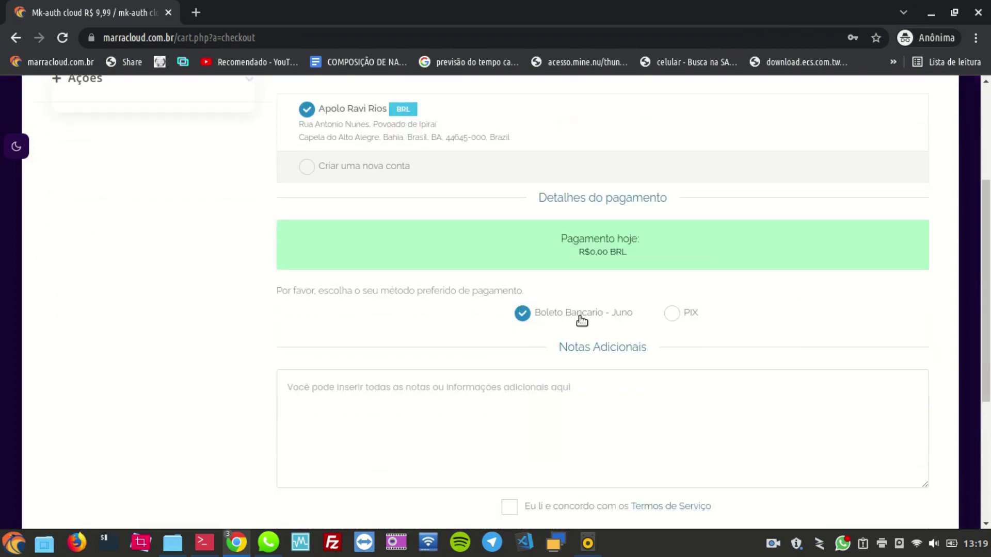
click(671, 313)
scroll(674, 316, down, 2)
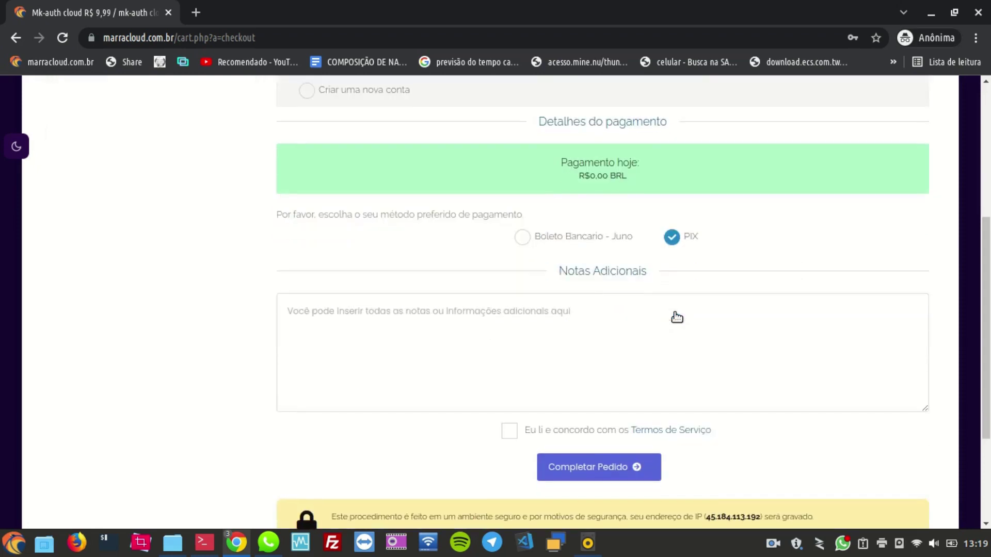
scroll(599, 341, down, 2)
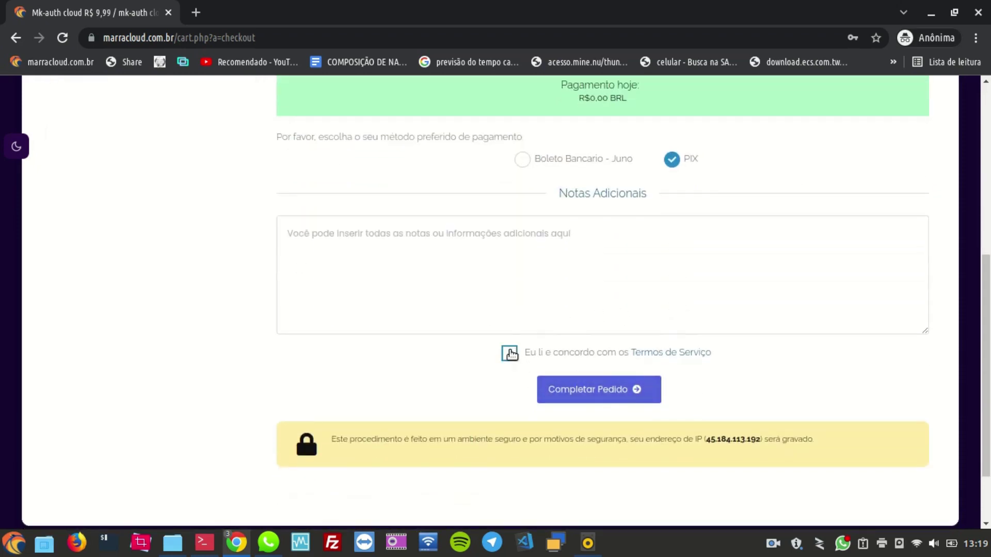
scroll(654, 224, up, 2)
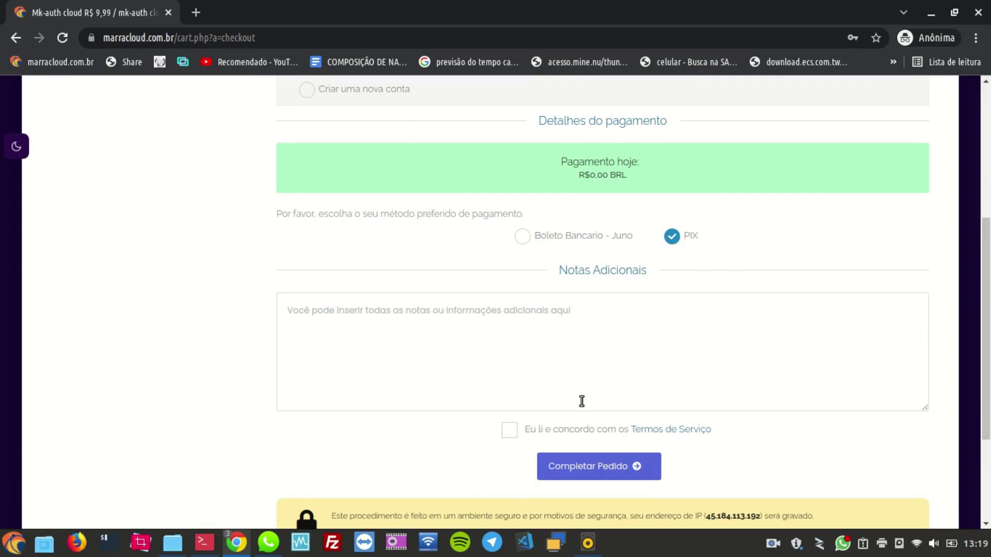
click(508, 431)
scroll(465, 420, down, 1)
scroll(454, 407, down, 3)
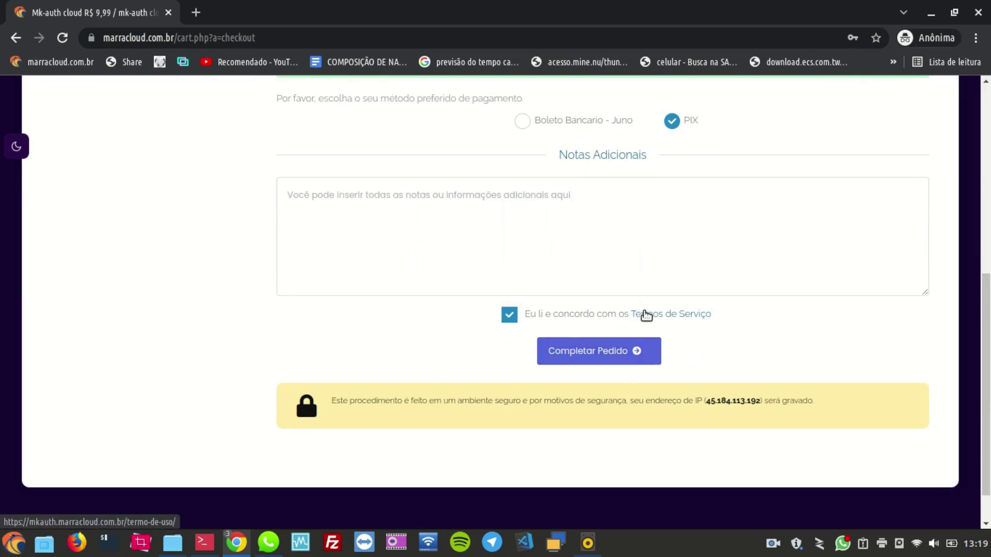
right_click(658, 316)
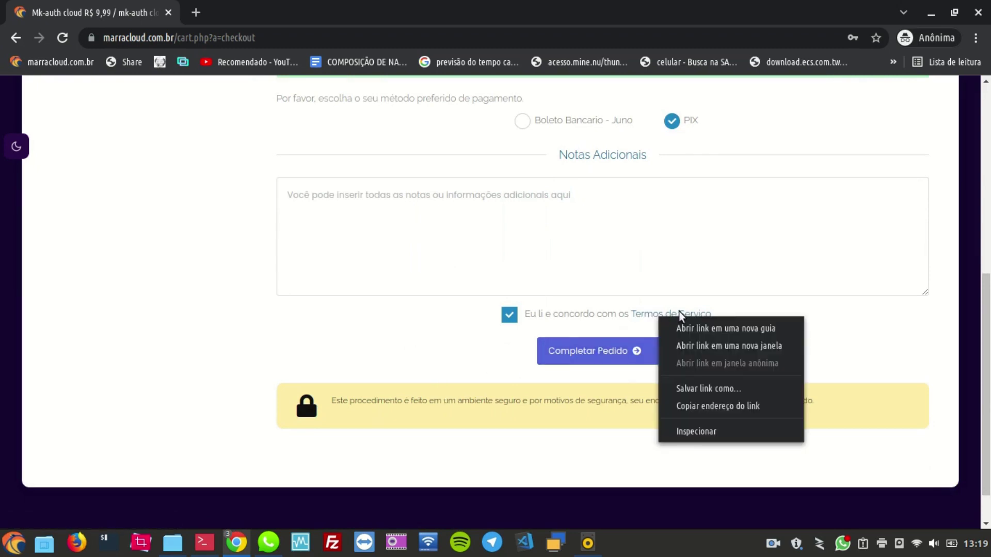
click(704, 328)
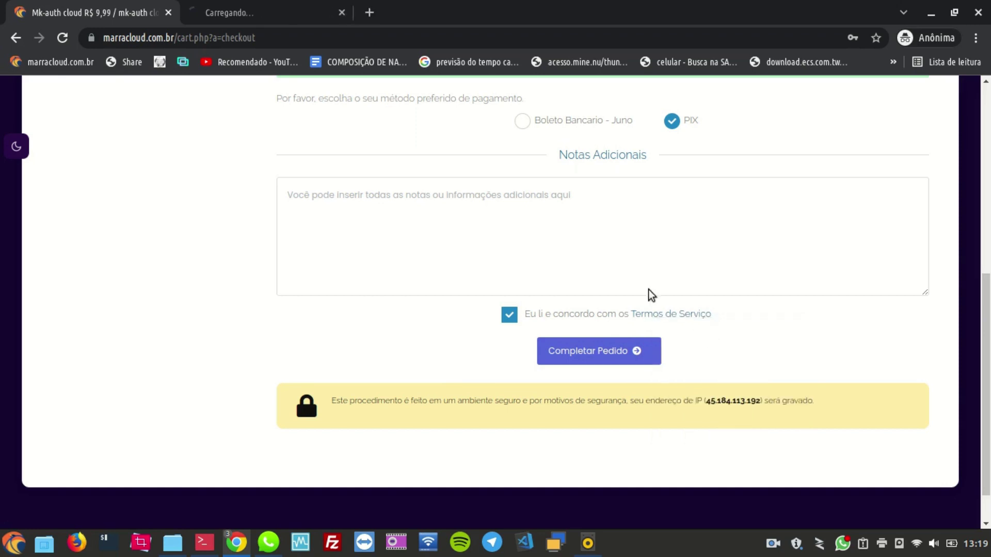
click(342, 12)
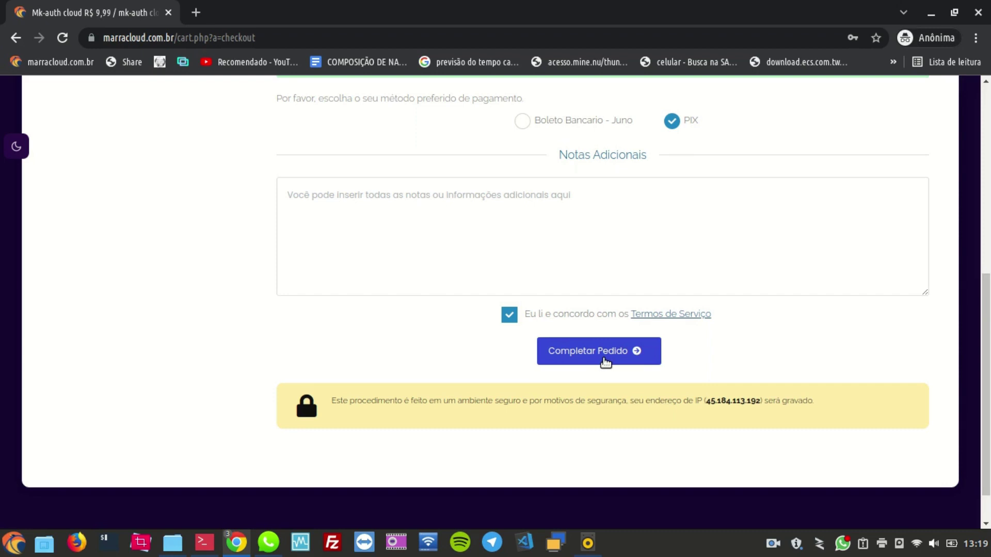
Step: Complete the order, highlight the order number, and continue to the Client Area
click(602, 358)
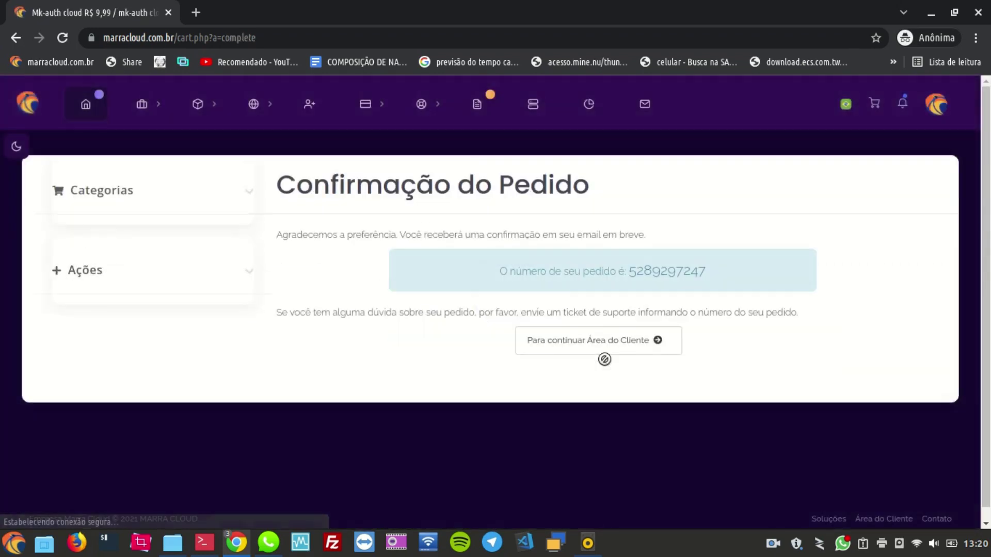
drag(499, 271, 717, 269)
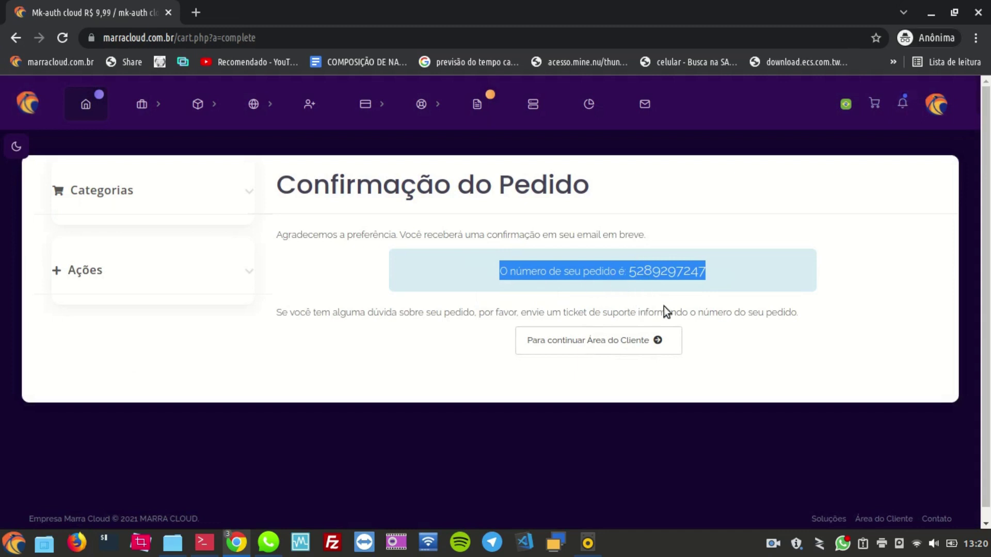
click(567, 346)
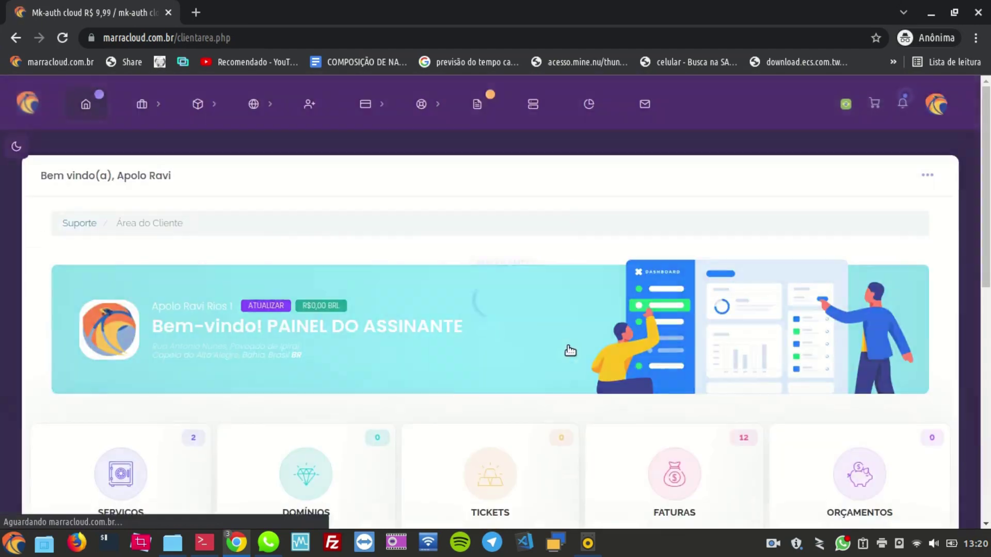
Step: Open the SERVIÇOS list showing the trial as Ativo, closing the failed API link tab
scroll(642, 264, down, 4)
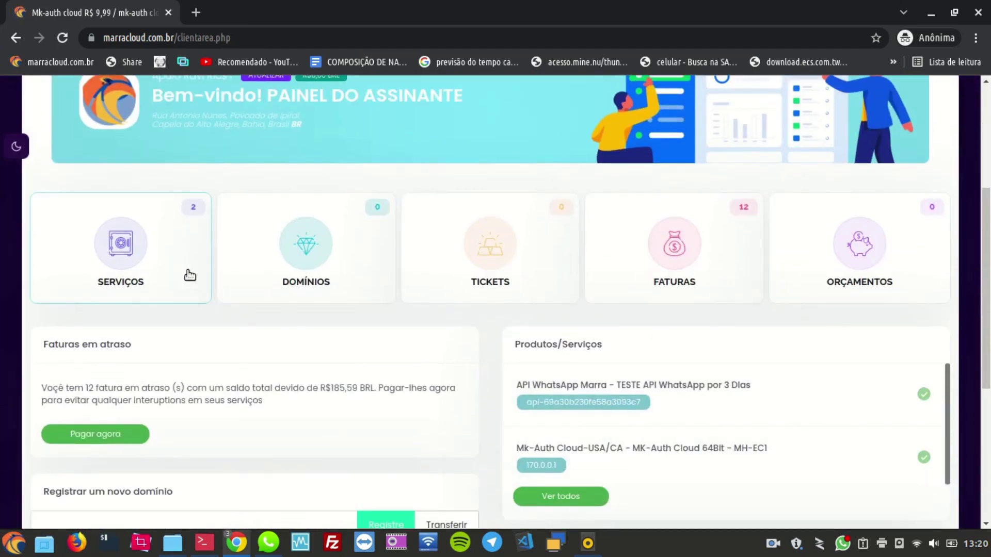
click(175, 251)
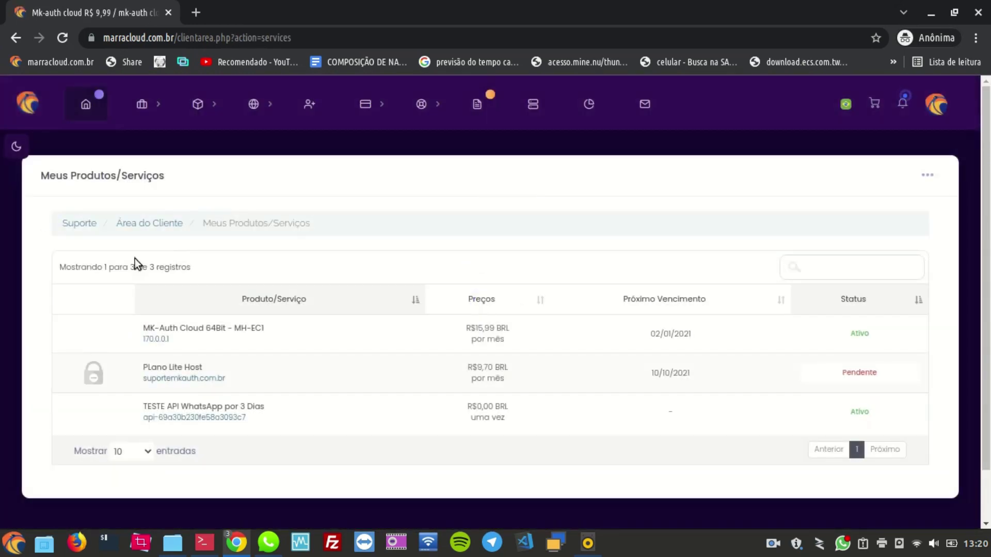
scroll(249, 293, down, 2)
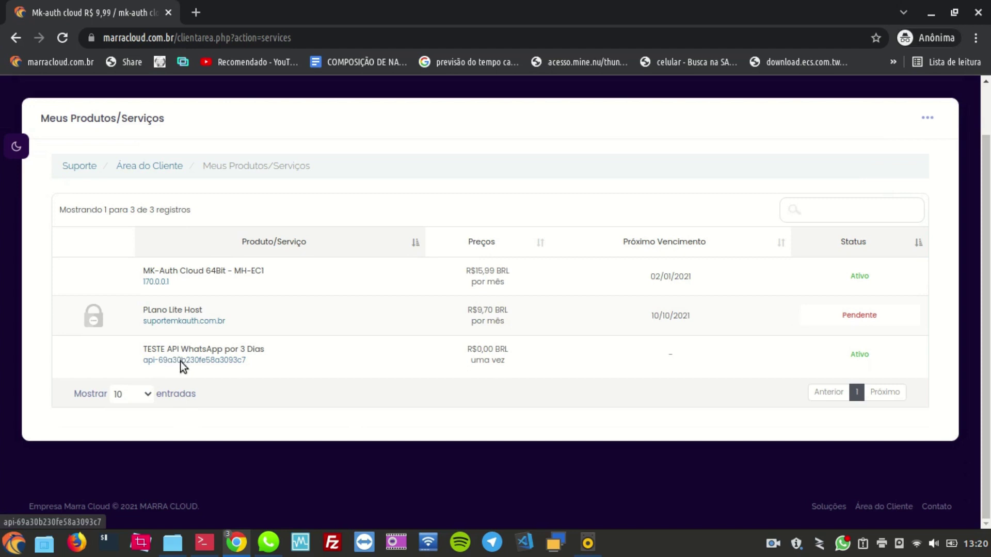
click(180, 361)
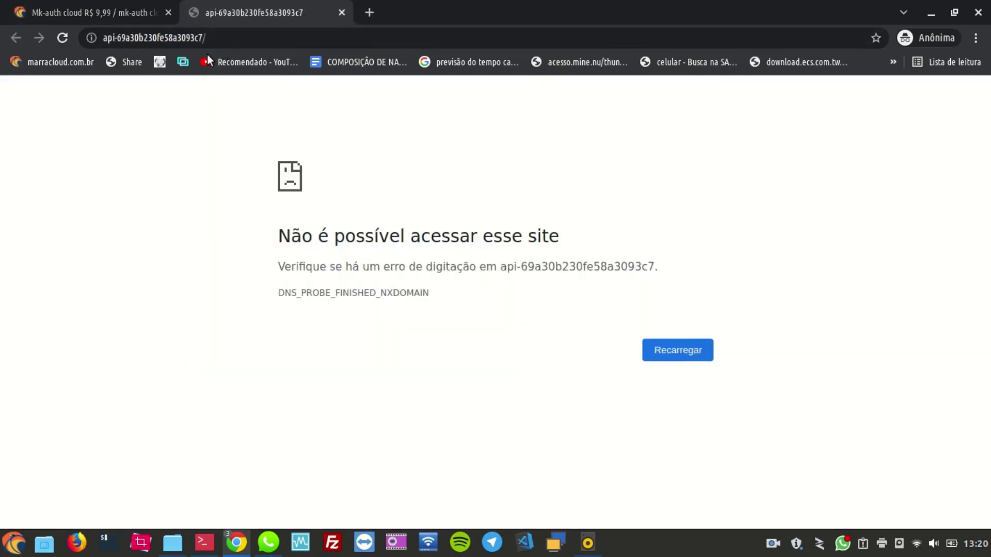
click(341, 13)
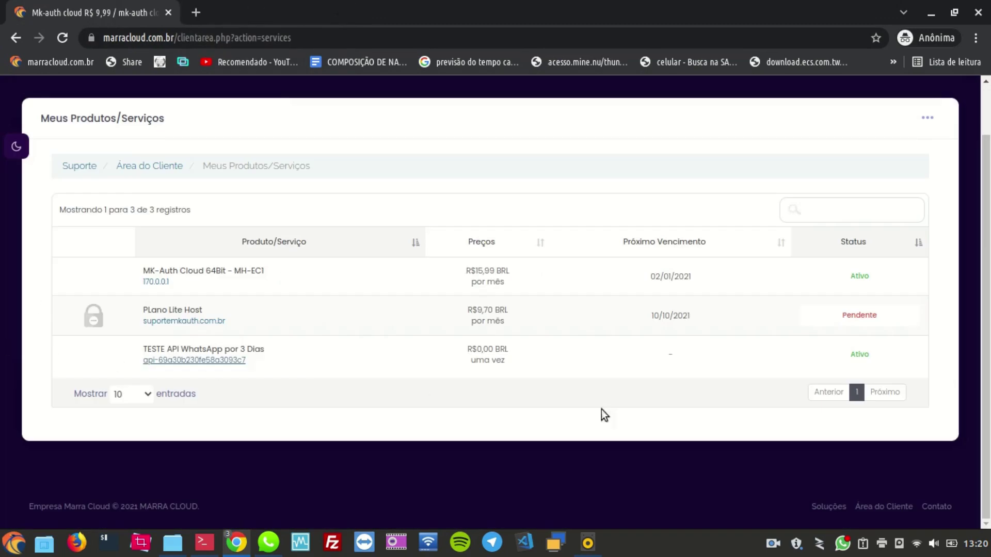
Step: Open the trial's details, noting the unauthenticated QR Code warning, and show its Ações menu
click(860, 356)
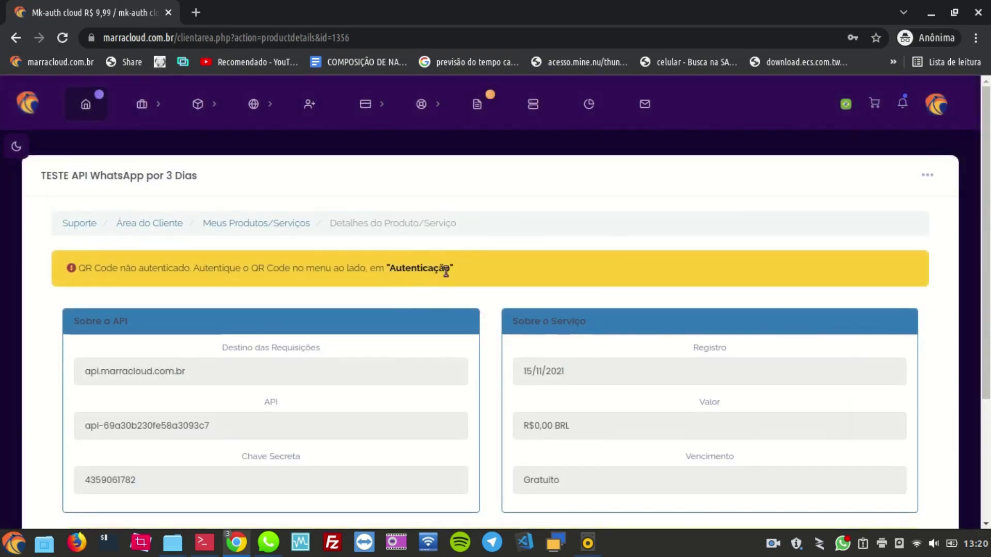
drag(454, 268, 148, 258)
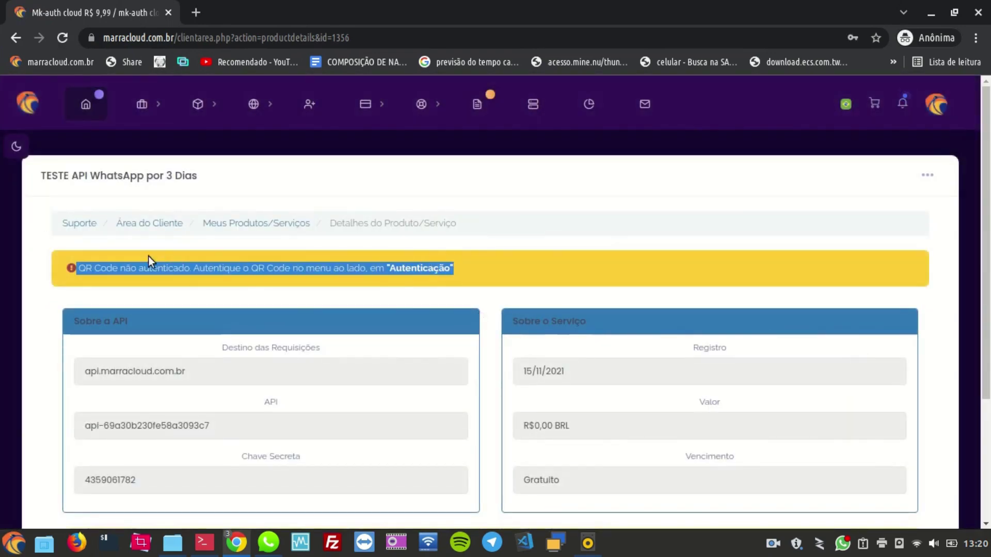
click(70, 269)
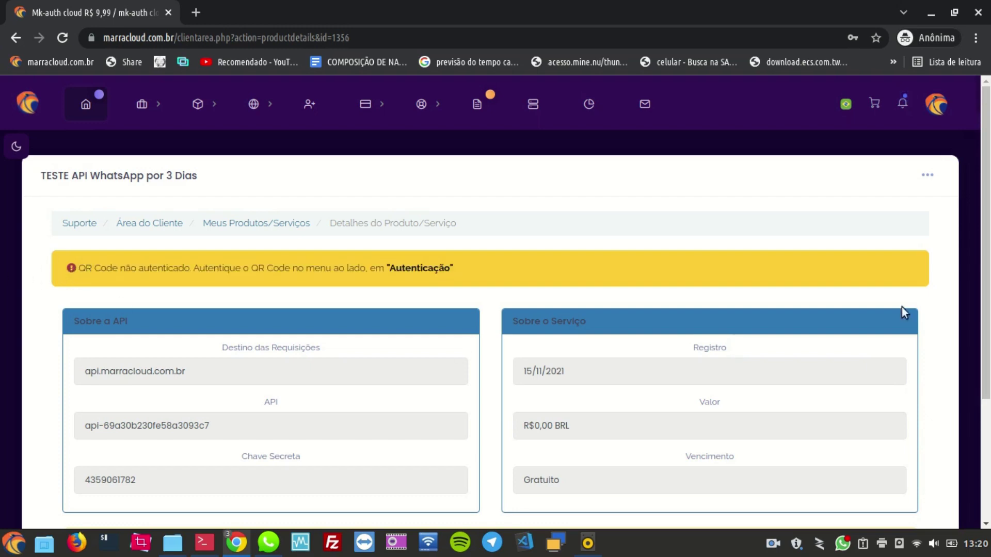
click(927, 176)
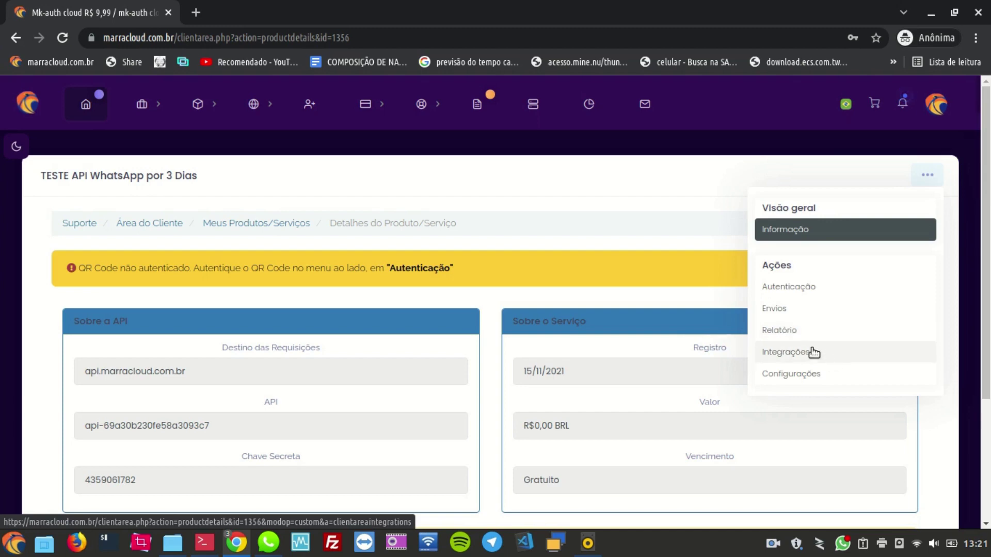
click(772, 550)
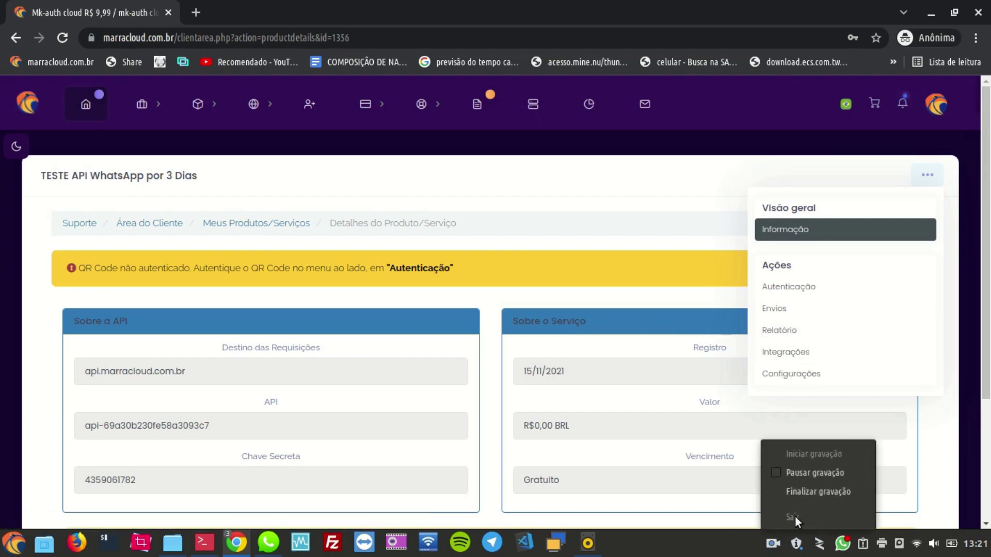
click(807, 472)
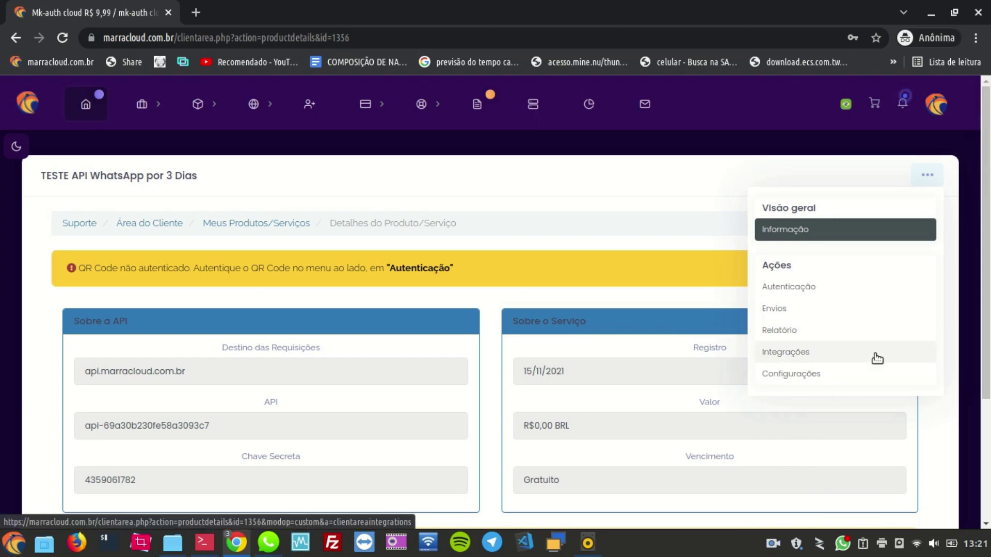
Step: Go to Autenticação and request a new QR code with Gerar QR Code
click(802, 289)
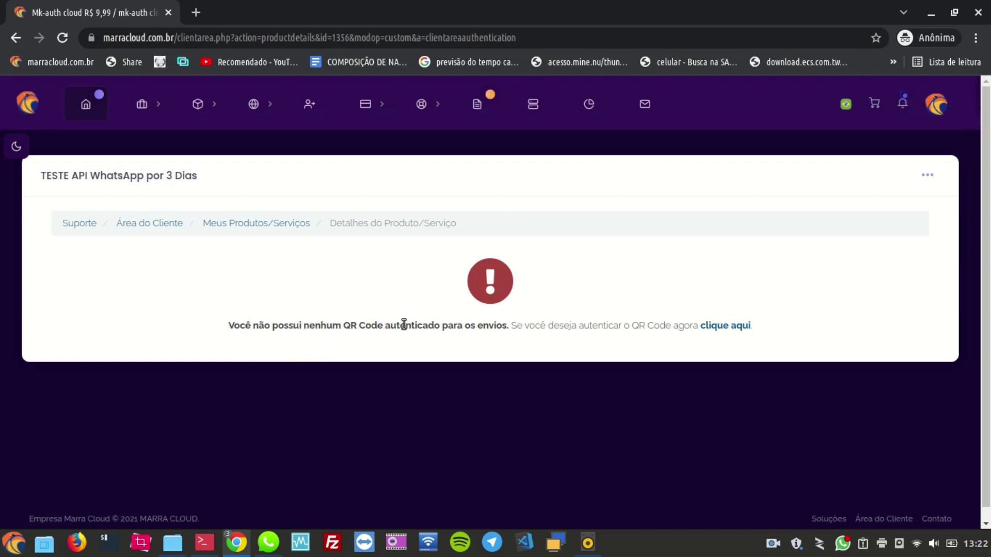
click(737, 326)
click(730, 326)
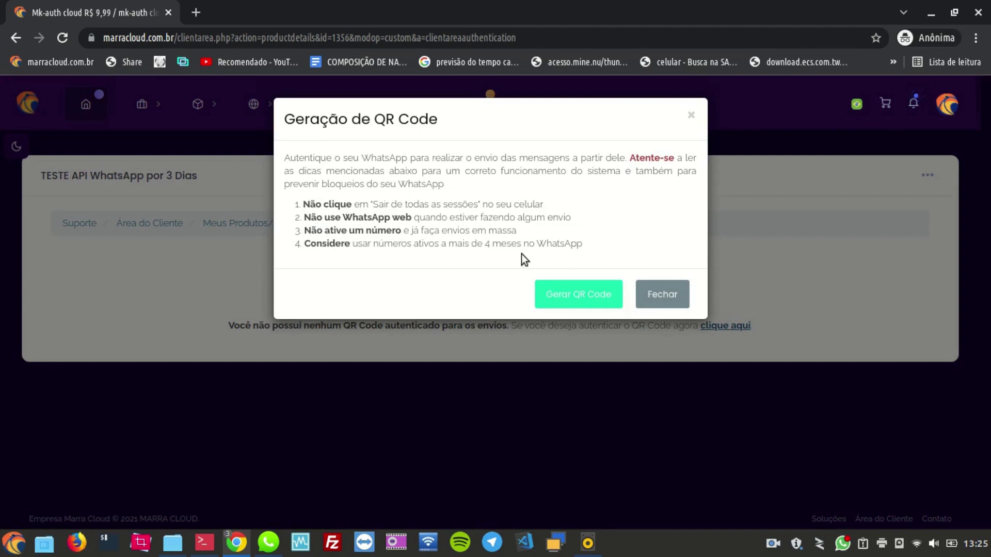
click(580, 298)
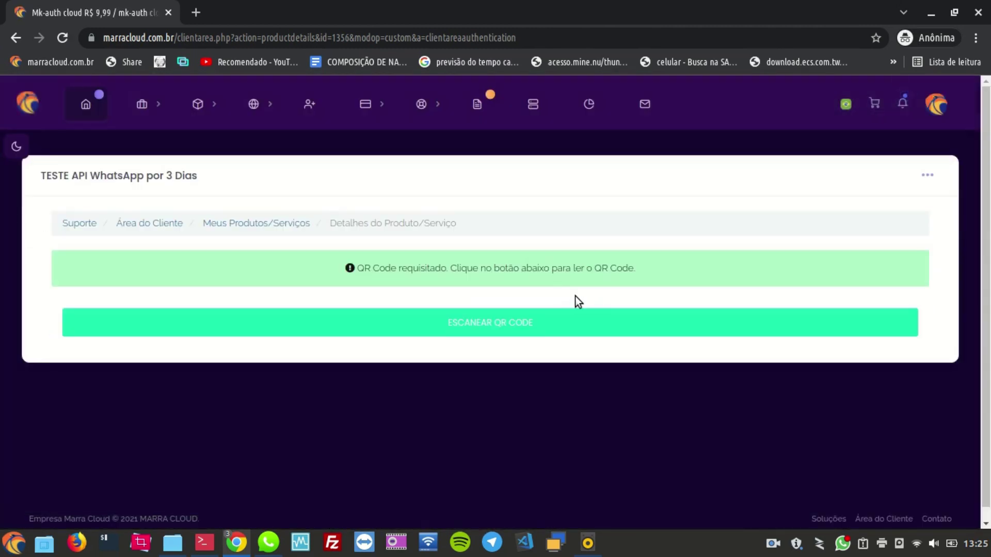
Step: Display the QR code, scan it with WhatsApp until 'Escaneado!', then close the window
click(512, 330)
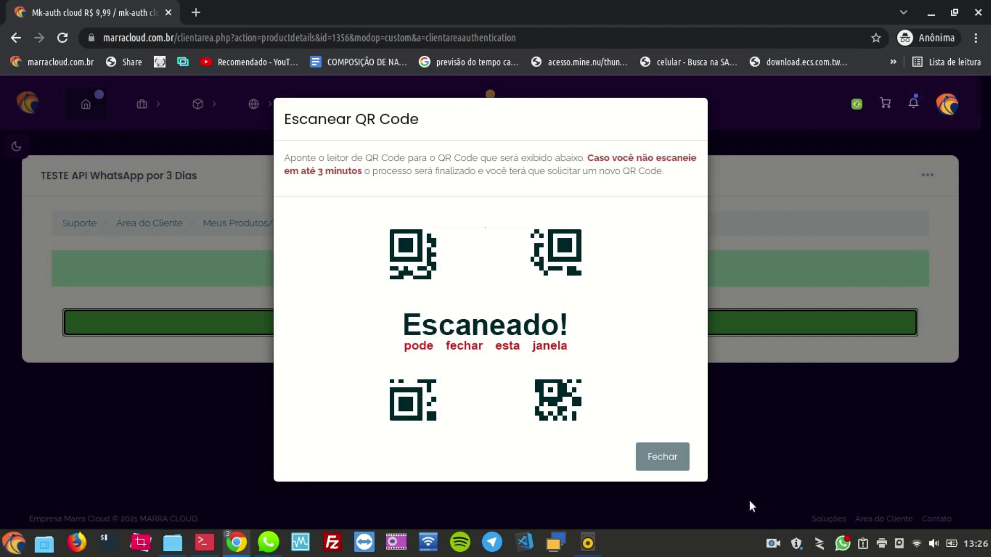
click(670, 457)
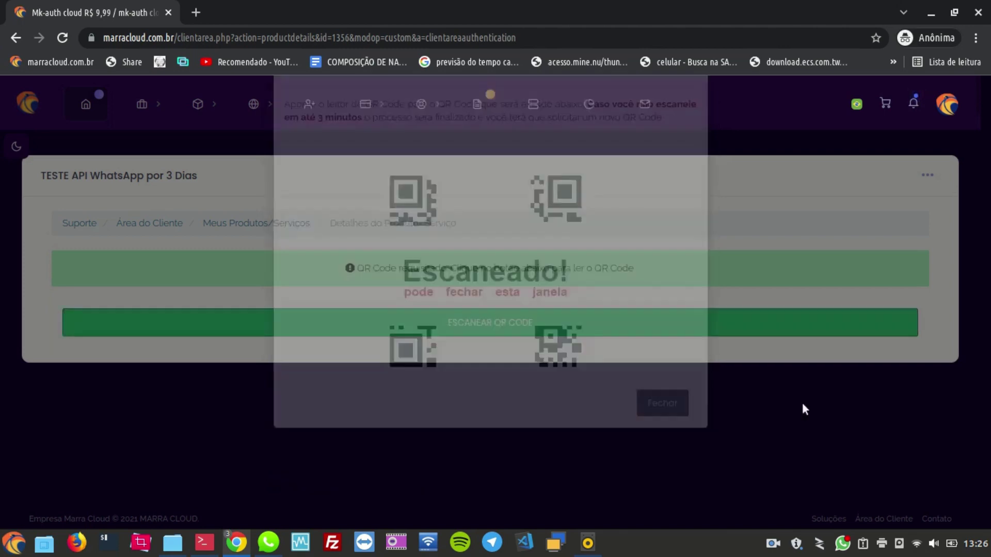
click(927, 175)
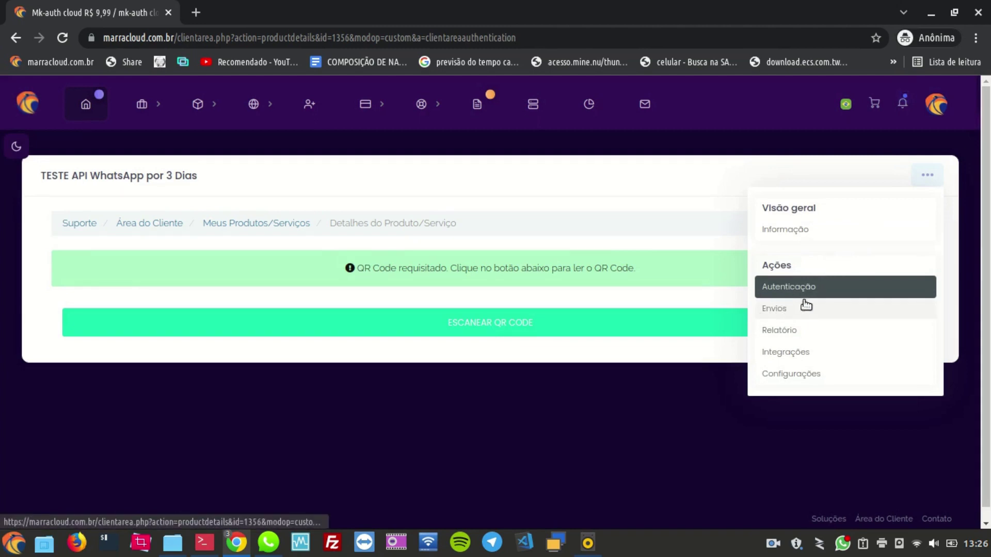
Step: On the Envios form, enter the contact's phone number and the message 'Mensagem de teste video 15112021'
click(785, 311)
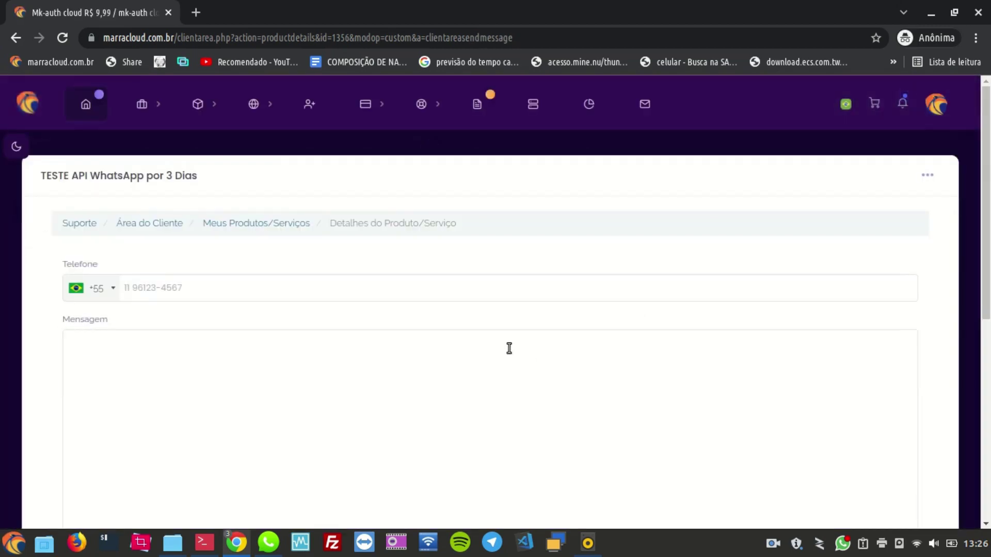
click(213, 292)
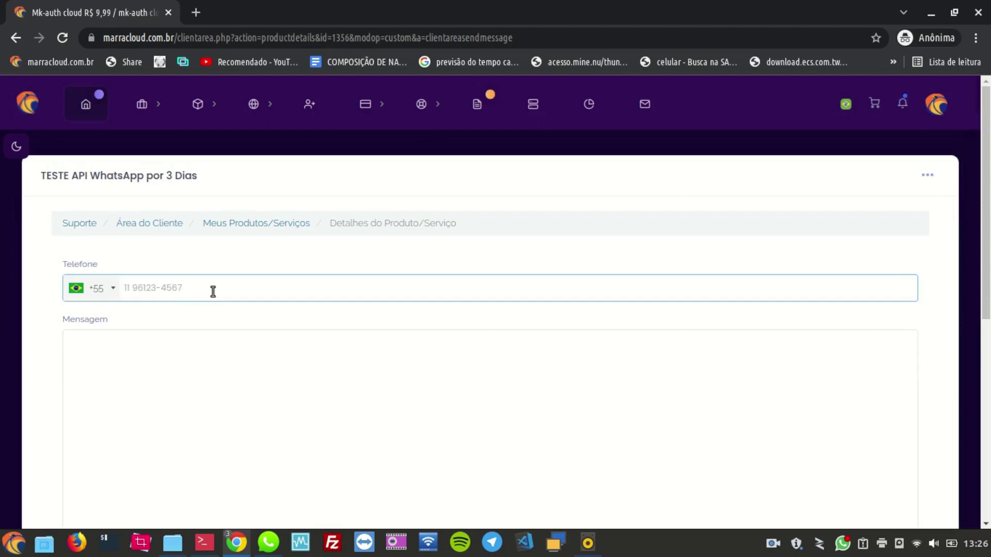
click(205, 354)
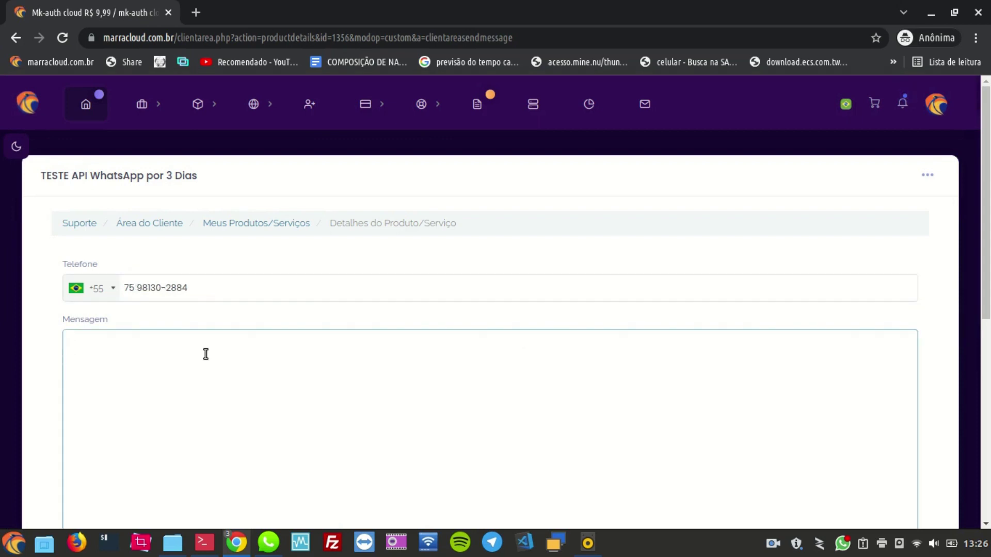
text(Mensagem de teste video )
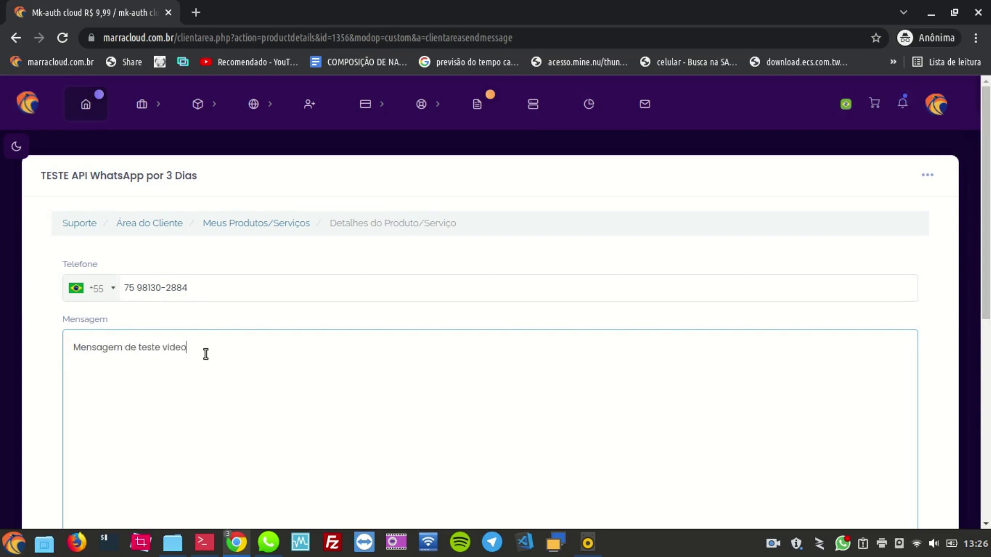
text(15112021)
Step: Correct 'video' to 'vídeo' from the spelling suggestions and send the test message
scroll(205, 354, down, 1)
right_click(171, 309)
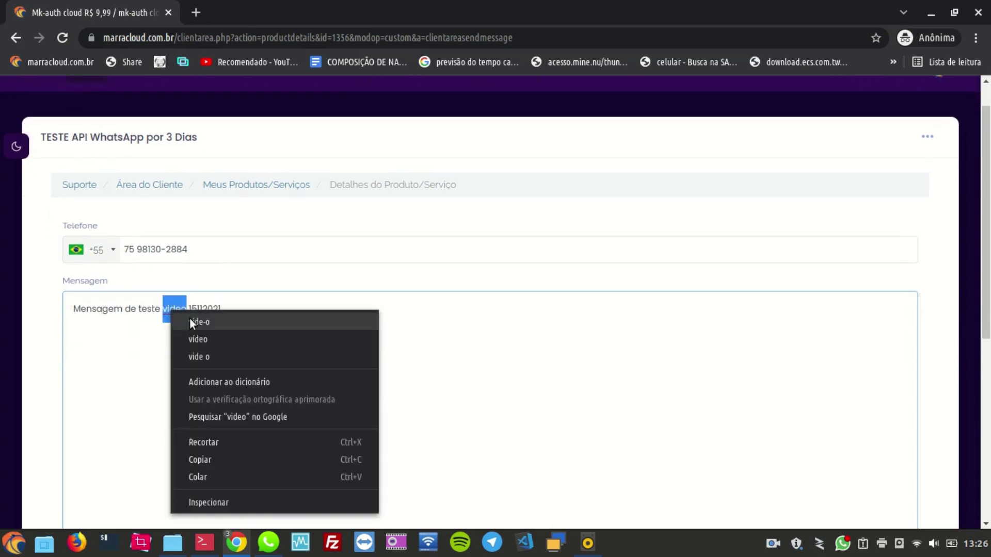
click(202, 341)
scroll(366, 372, down, 5)
click(74, 407)
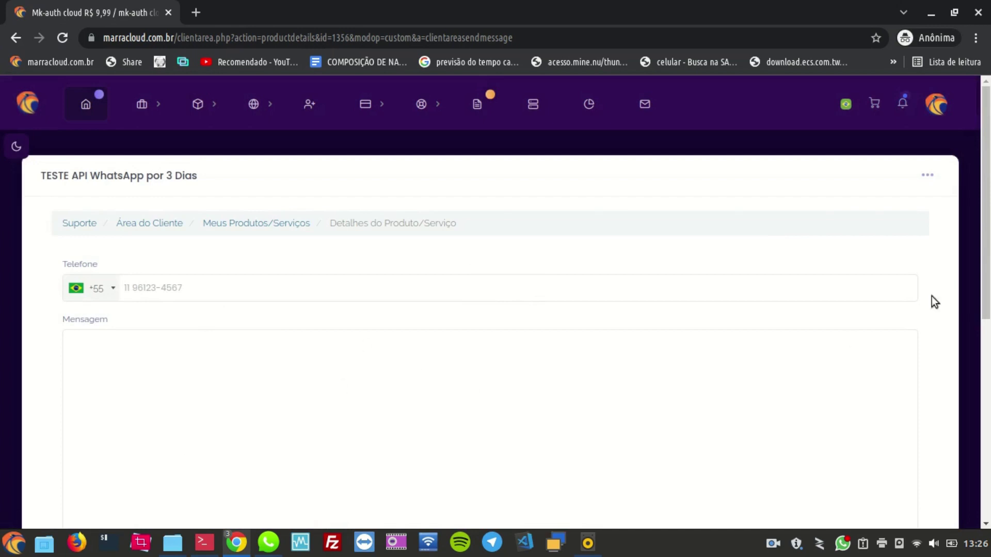
click(929, 178)
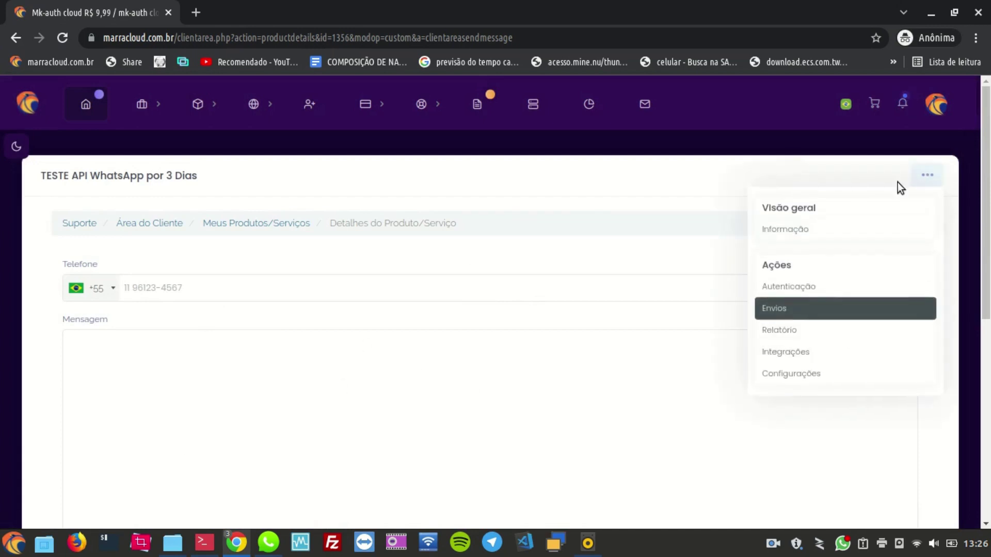
Step: Open the Relatório send report and reload it twice to refresh the test message's status
click(790, 333)
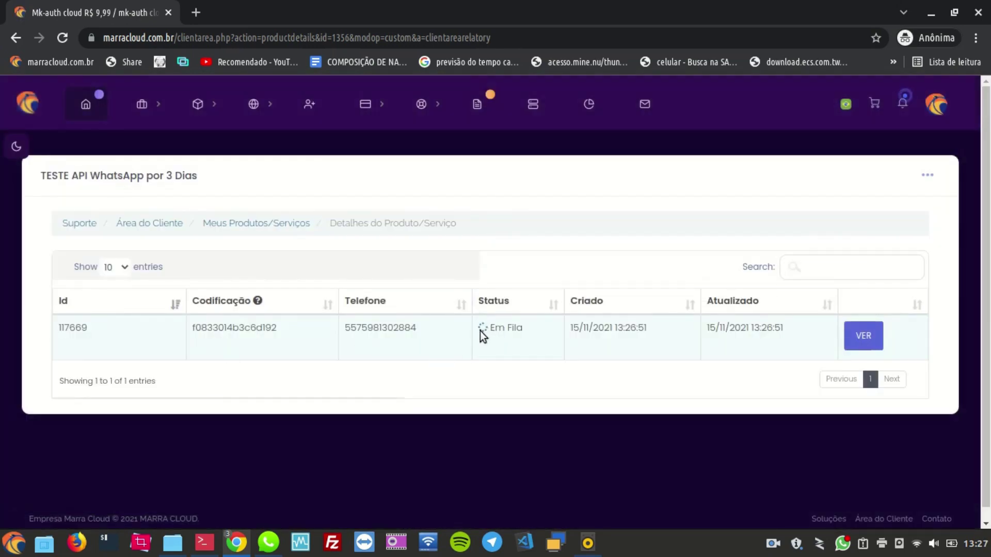
click(62, 37)
click(63, 38)
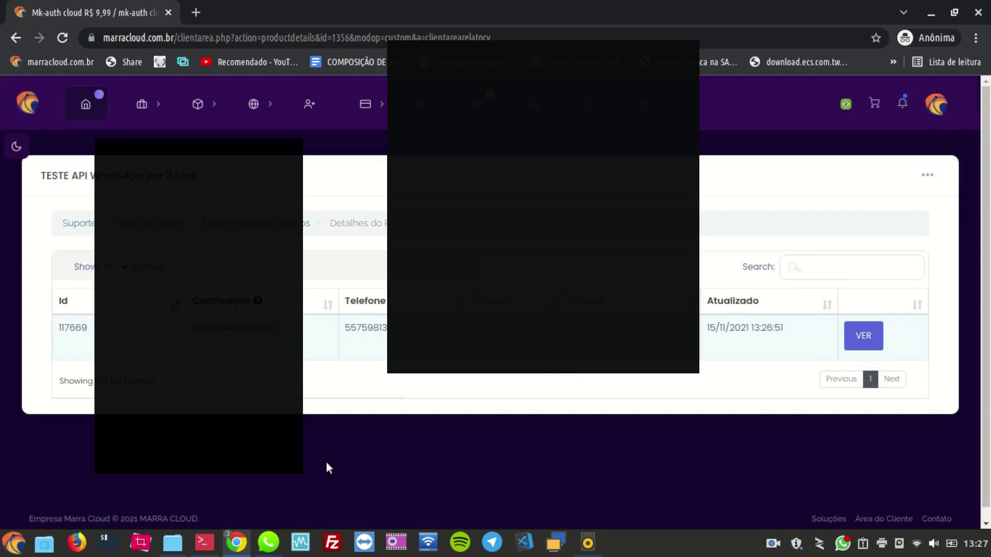
click(269, 544)
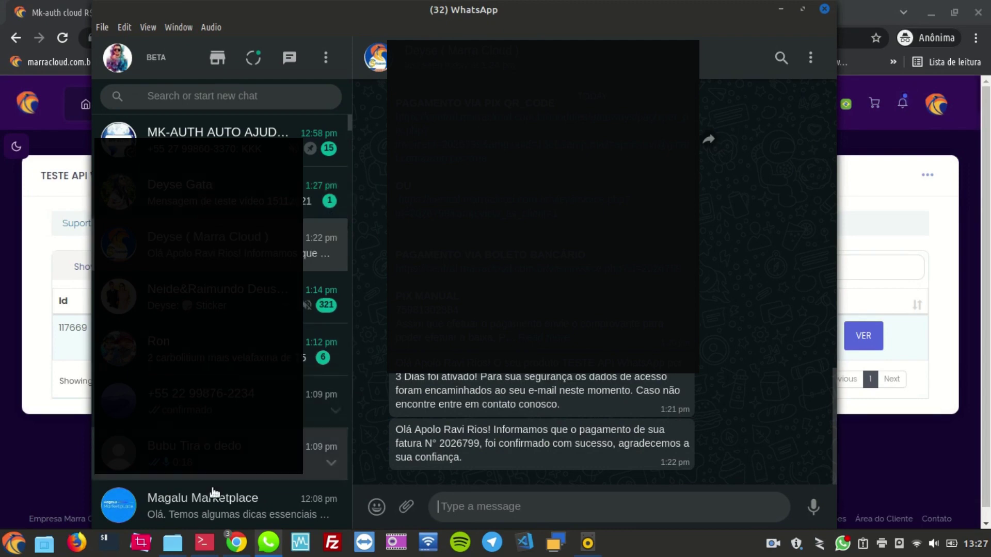
Step: Confirm the test message in the contact's WhatsApp chat, then minimize WhatsApp to show the send report
click(224, 205)
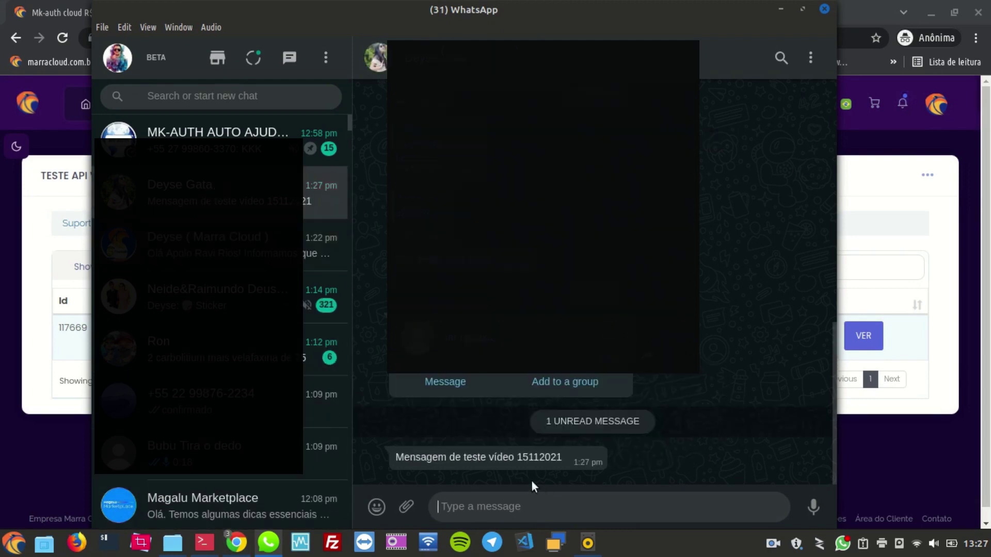
mouse_move(532, 459)
drag(565, 455, 380, 457)
click(781, 9)
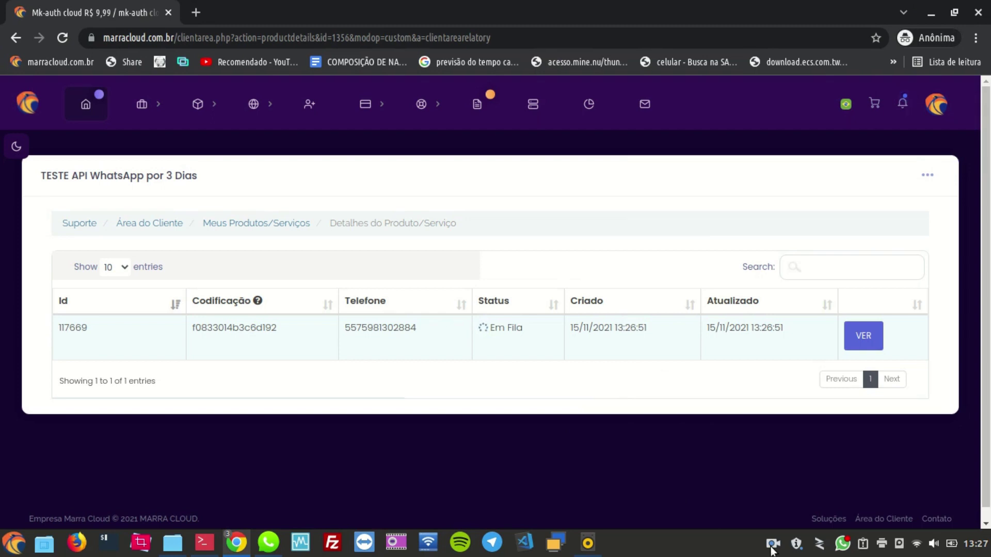
click(772, 544)
click(825, 497)
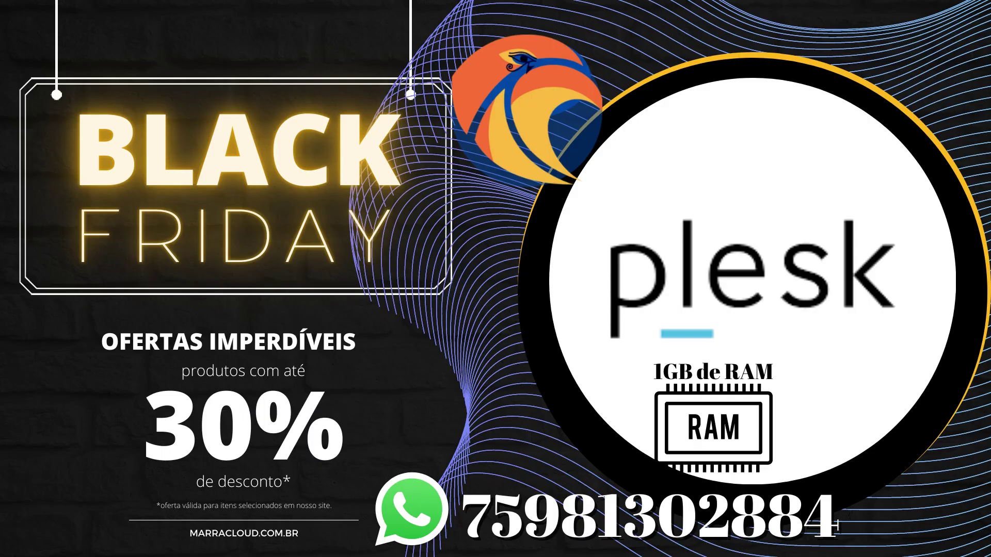